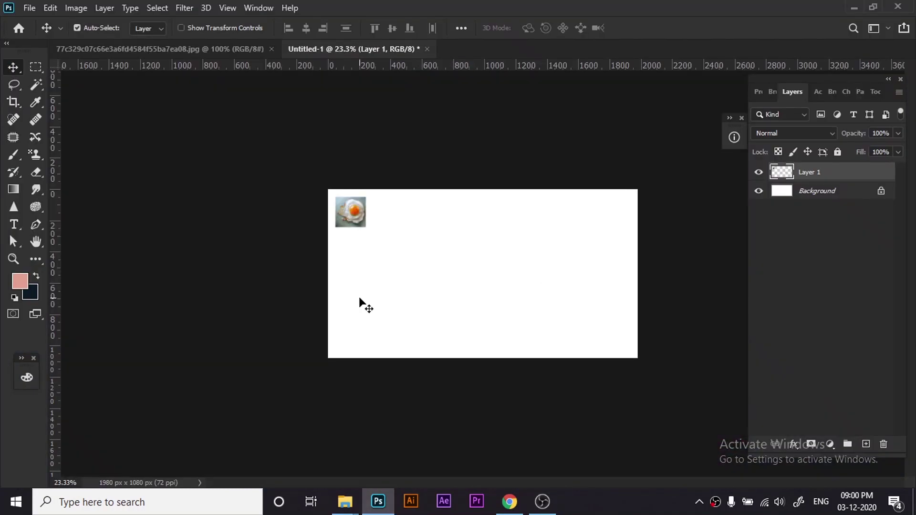
Add a new sketch layer with a thin 5 px brush tip, zoomed in on the canvas.
key(i)
click(256, 244)
key(b)
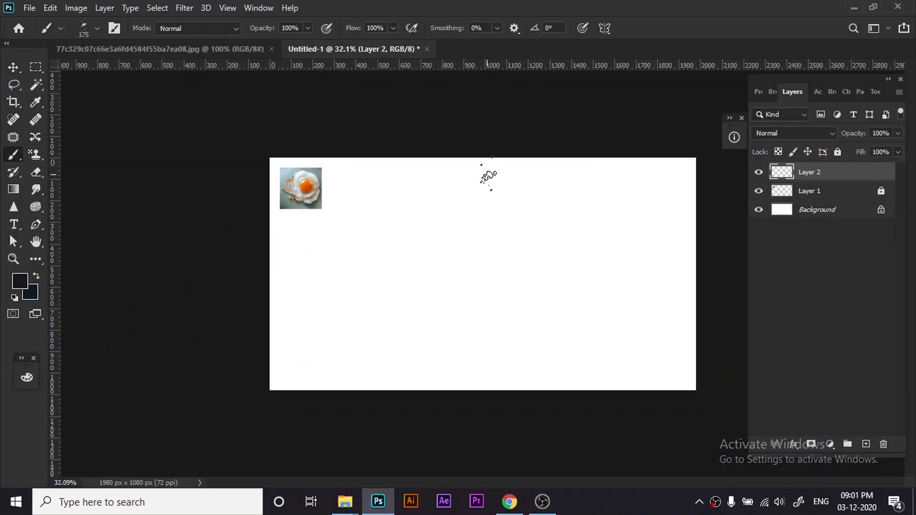
key(F5)
click(794, 117)
drag(520, 267, 582, 382)
key(ctrl+z)
key(ctrl+plus)
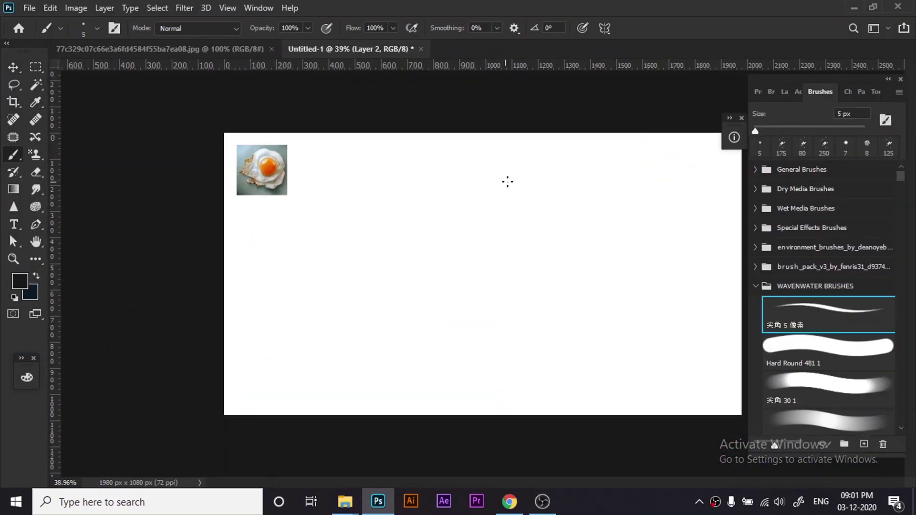
key(F7)
Draw the ragged egg-white outline and overlapping circles for the yolk.
drag(474, 217, 519, 200)
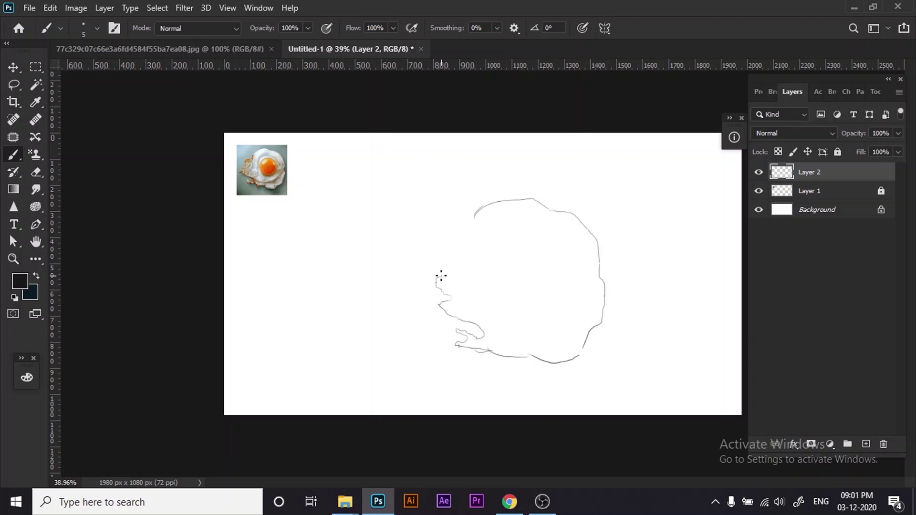
scroll(455, 240, up, 2)
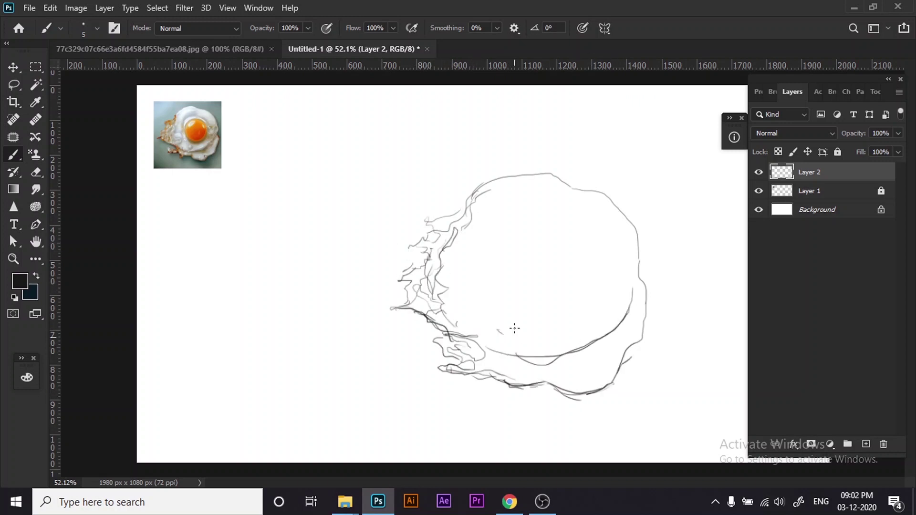
mouse_move(580, 317)
mouse_down()
mouse_move(573, 235)
mouse_move(597, 246)
mouse_move(591, 258)
mouse_move(583, 240)
mouse_up()
scroll(583, 240, down, 2)
Scale the sketch up with Ctrl+T and shift it to the left.
key(ctrl+t)
drag(654, 154, 687, 139)
key(Return)
key(v)
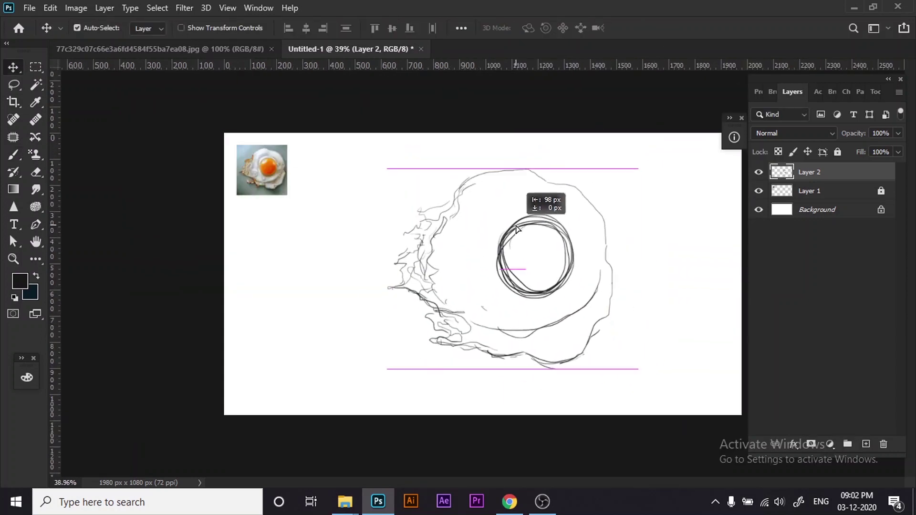
drag(542, 215, 499, 219)
Fill a new Layer 3 with light blue sampled from the reference, placed below the reference.
key(i)
click(249, 148)
key(ctrl+shift+alt+n)
key(alt+BackSpace)
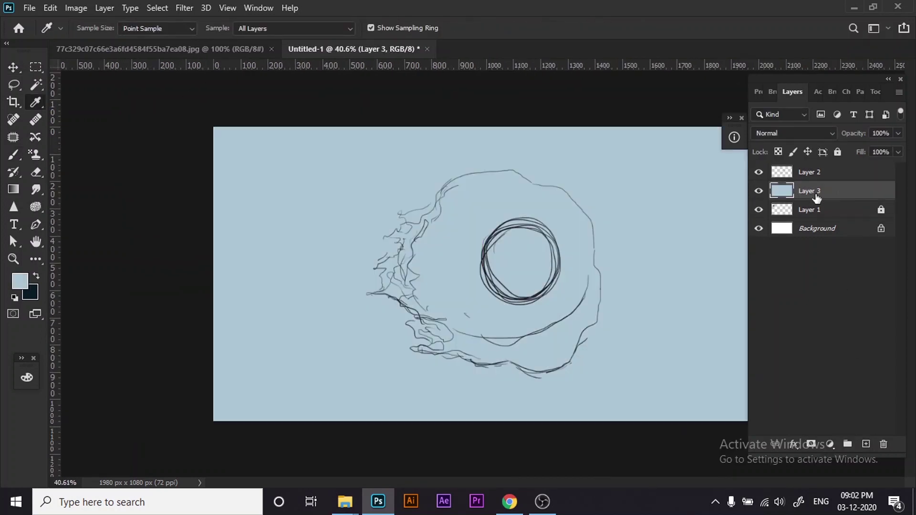
scroll(592, 227, up, 1)
Set up an 80 px Hard Round Pressure Opacity brush in near-white, undoing strokes on the sketch layer.
click(199, 139)
key(b)
click(834, 172)
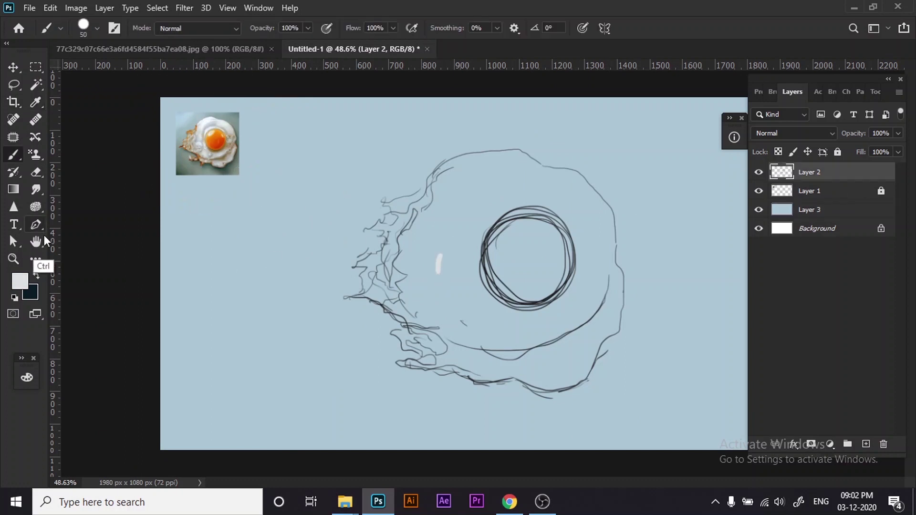
click(832, 92)
click(756, 170)
click(828, 377)
drag(456, 209, 458, 315)
key(bracketright)
key(bracketright)
mouse_move(428, 245)
mouse_down()
mouse_move(482, 305)
mouse_move(454, 212)
mouse_move(456, 172)
mouse_up()
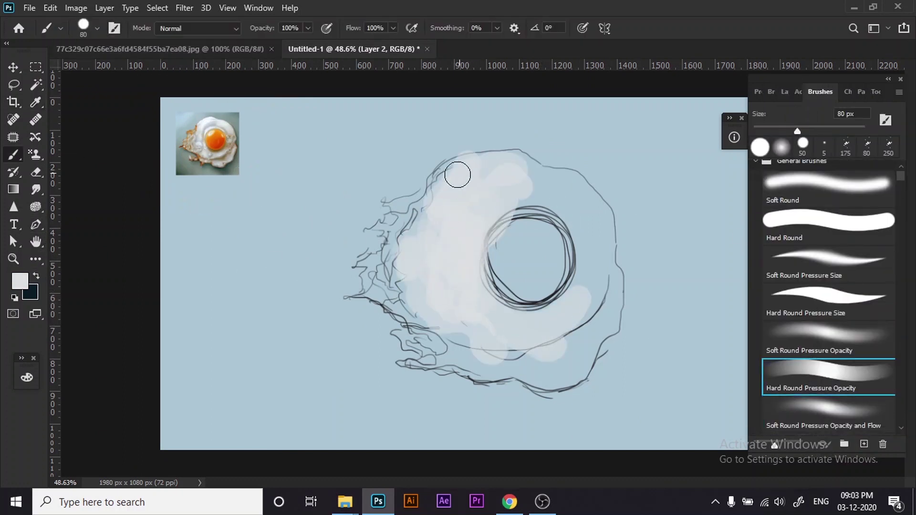
click(792, 92)
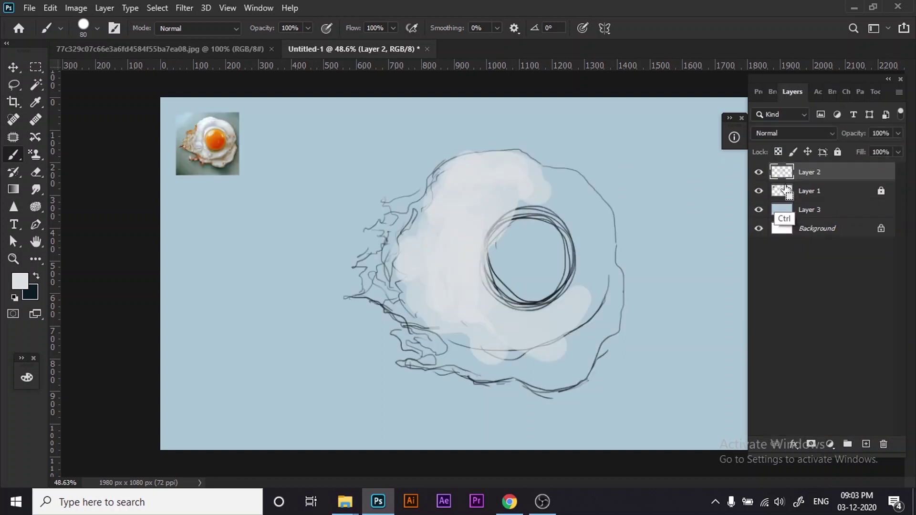
key(ctrl+z)
key(ctrl+z)
key(ctrl+z)
Block in the whole egg white in near-white on a new Layer 4.
ctrl+click(866, 444)
mouse_move(420, 267)
mouse_down()
mouse_move(458, 171)
mouse_move(397, 245)
mouse_move(507, 352)
mouse_move(494, 323)
mouse_move(493, 168)
mouse_move(586, 219)
mouse_up()
drag(578, 298, 528, 367)
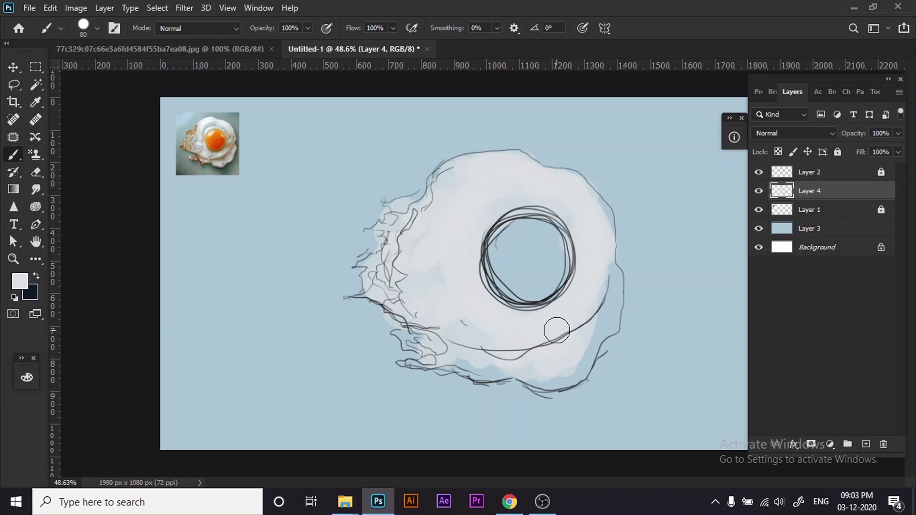
mouse_move(557, 330)
mouse_down()
mouse_move(490, 359)
mouse_move(582, 352)
mouse_move(597, 191)
mouse_up()
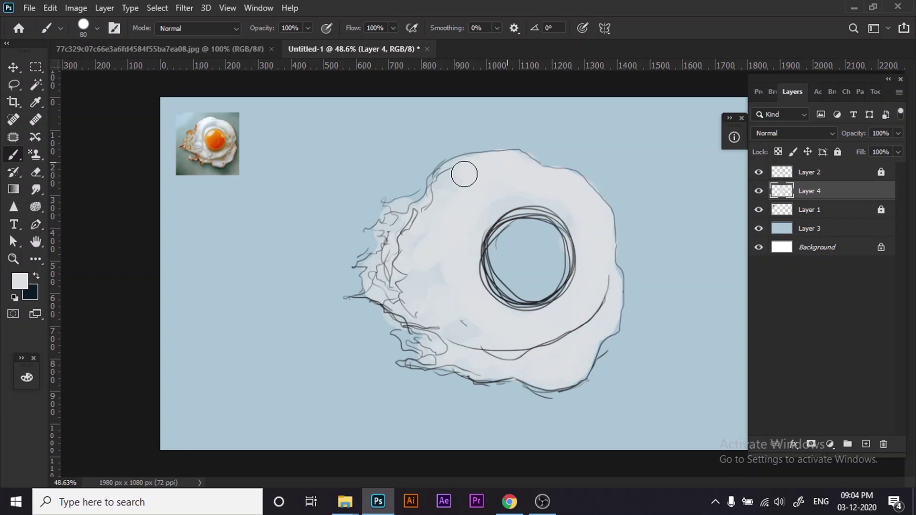
drag(464, 174, 468, 341)
Paint the yolk orange from the reference and hide the sketch lines.
alt+click(215, 139)
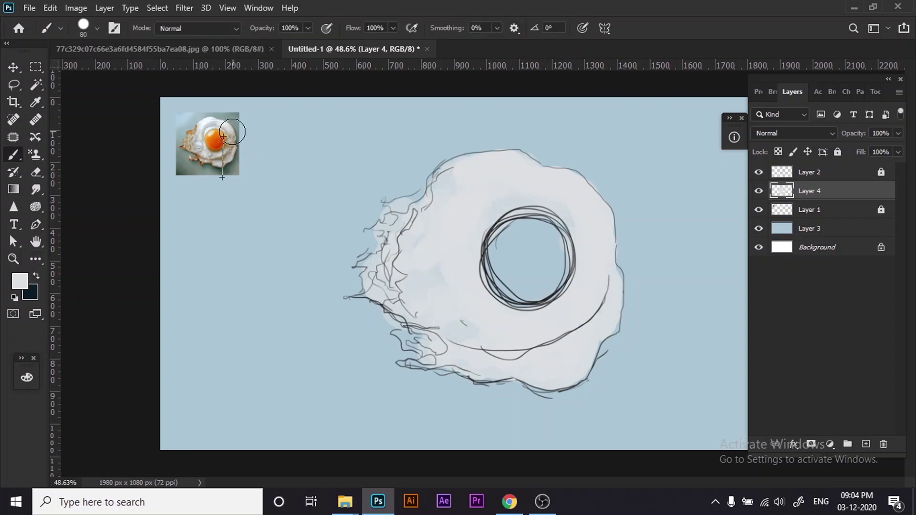
drag(520, 234, 506, 295)
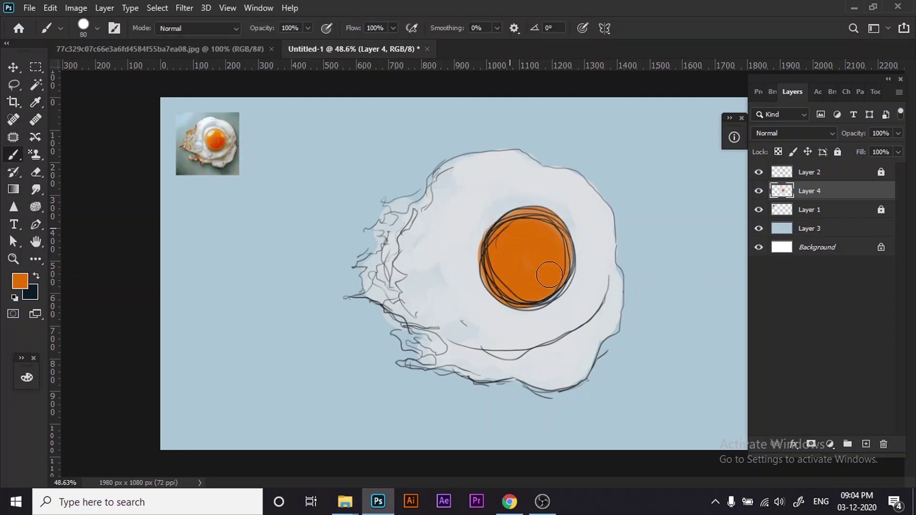
click(758, 171)
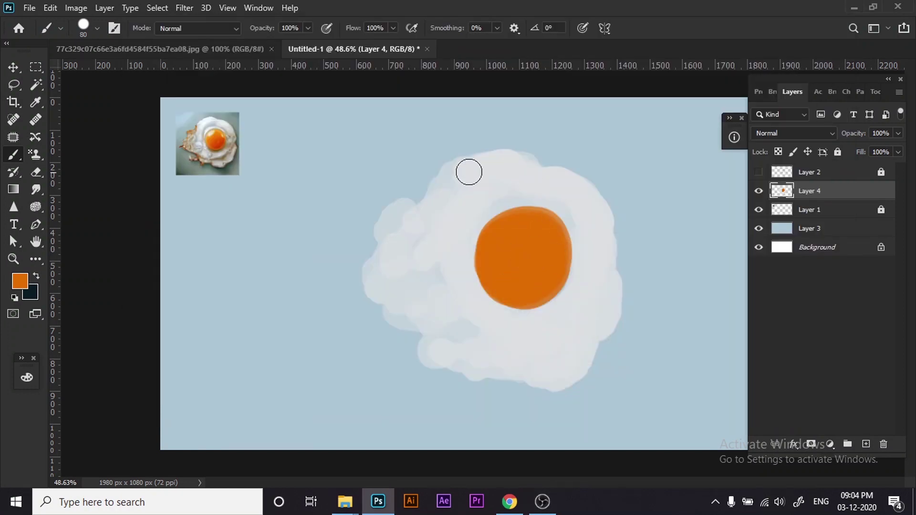
Add white highlights and grey shading to the upper and lower egg white with 20–30 px brushes.
alt+click(205, 135)
key(bracketleft)
key(bracketleft)
key(bracketleft)
mouse_move(493, 195)
mouse_down()
mouse_move(488, 164)
mouse_move(454, 178)
mouse_up()
key(bracketright)
key(bracketright)
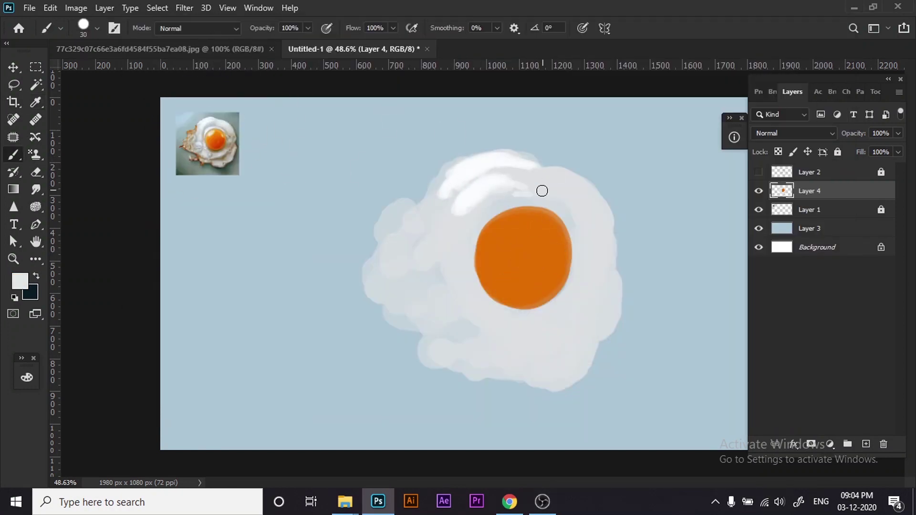
alt+click(441, 272)
drag(487, 356, 540, 353)
key(bracketleft)
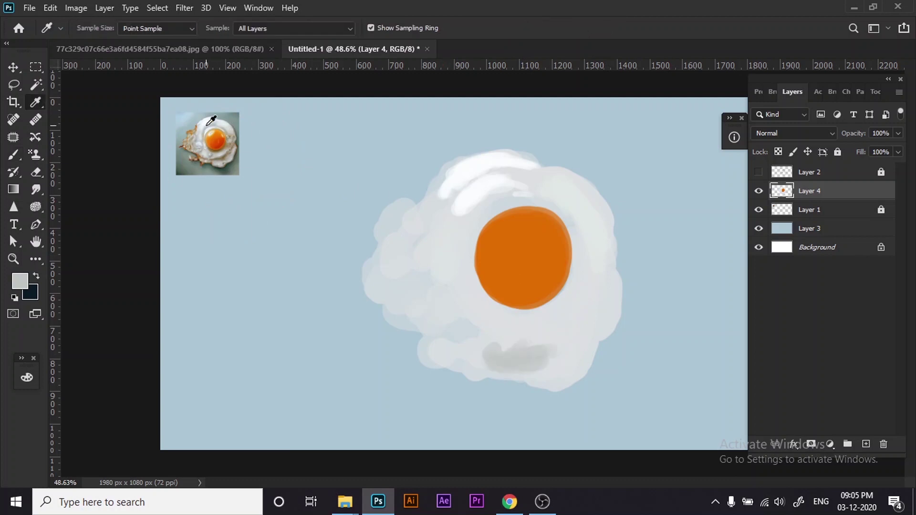
key(bracketleft)
drag(482, 172, 523, 178)
key(bracketright)
key(bracketright)
key(bracketright)
mouse_move(466, 186)
mouse_down()
mouse_move(458, 225)
mouse_move(525, 168)
mouse_up()
Paint a white stroke above the yolk, a 25 px cream yolk gleam, and tan strokes on its right.
alt+click(492, 178)
drag(481, 217, 530, 198)
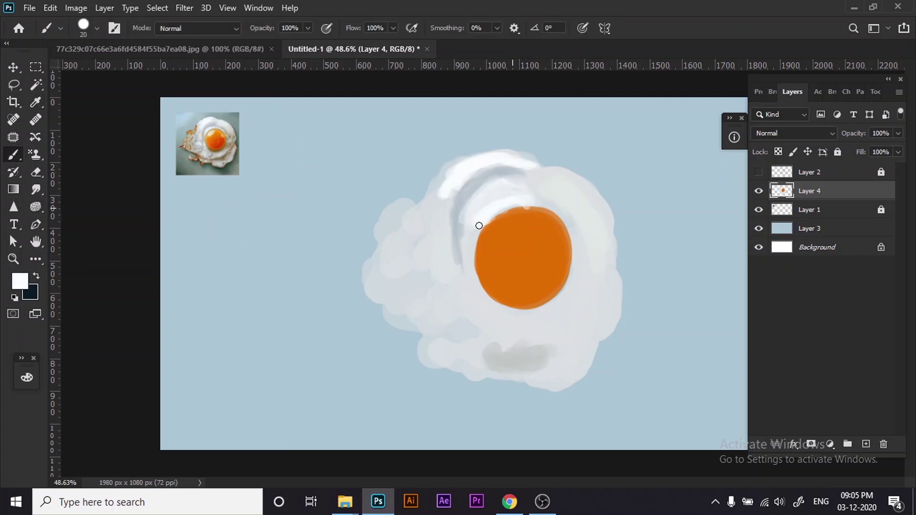
alt+click(500, 222)
key(bracketleft)
drag(497, 232, 527, 219)
alt+click(521, 193)
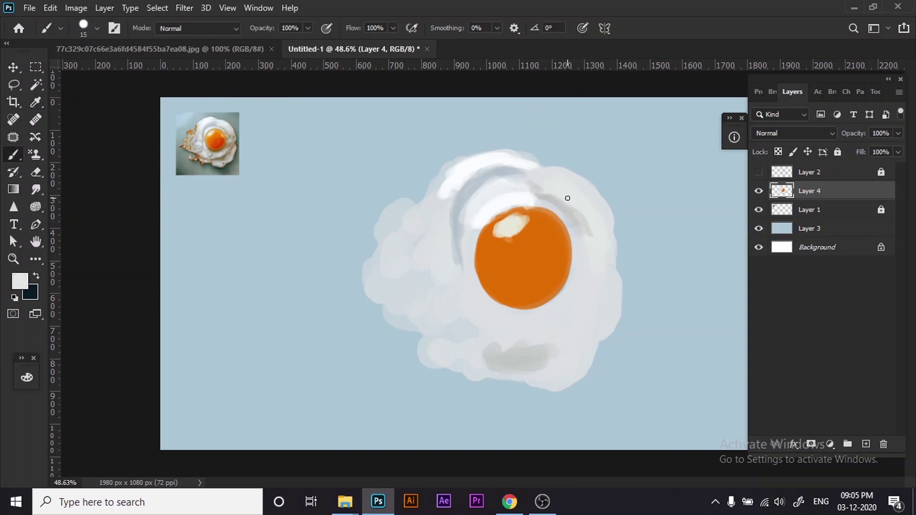
alt+click(232, 139)
drag(579, 279, 576, 303)
Paint a tan curve along the lower edge of the egg white.
drag(599, 257, 582, 329)
alt+click(249, 152)
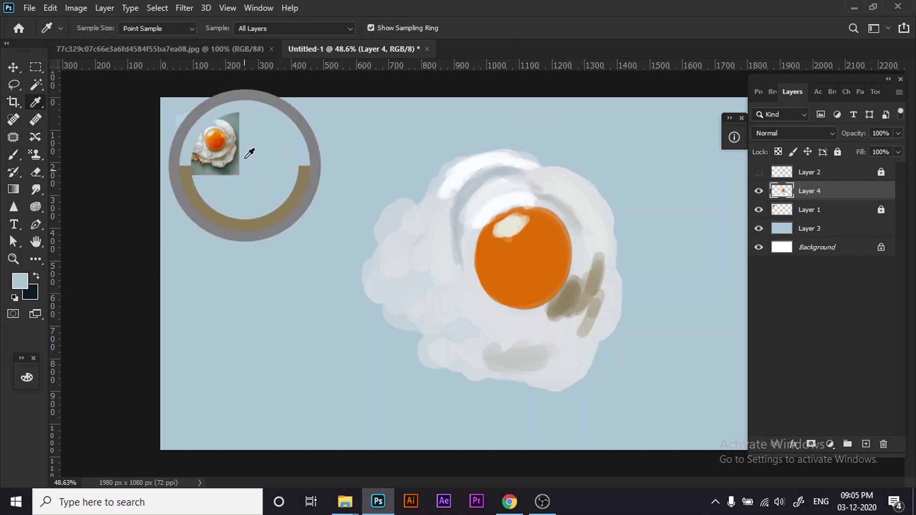
mouse_move(488, 354)
mouse_down()
mouse_move(584, 318)
mouse_move(498, 360)
mouse_move(592, 334)
mouse_up()
alt+click(520, 371)
alt+click(572, 343)
Draw a crispy brown edge down the egg's left side with a 9 px brush.
alt+click(195, 160)
key(bracketleft)
key(bracketleft)
key(bracketleft)
drag(440, 193, 385, 215)
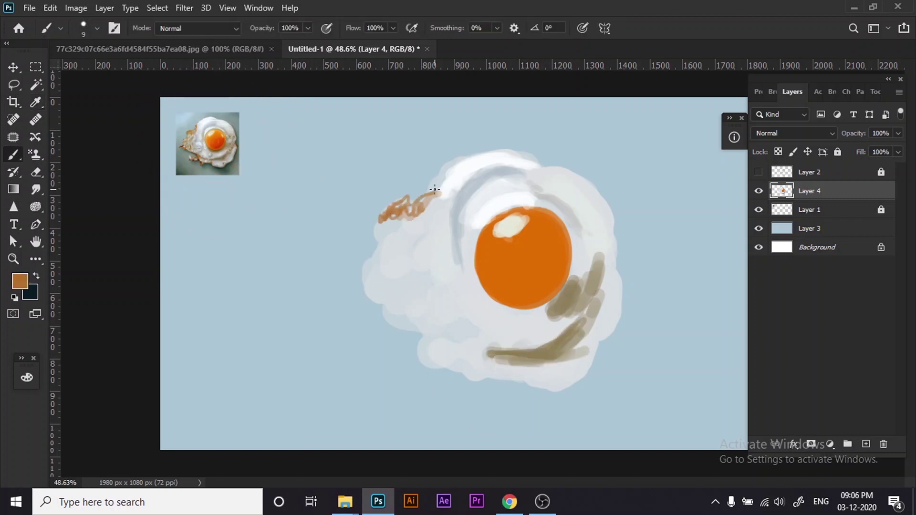
drag(423, 343, 409, 333)
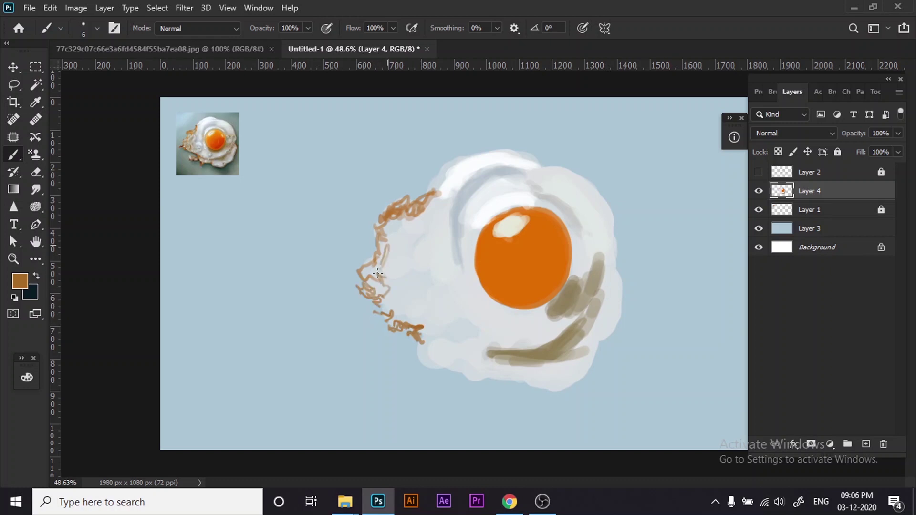
drag(378, 274, 390, 312)
Shade the right rim of the egg white with a 35 px brush in reference greys.
alt+click(215, 143)
key(bracketright)
key(bracketright)
key(bracketright)
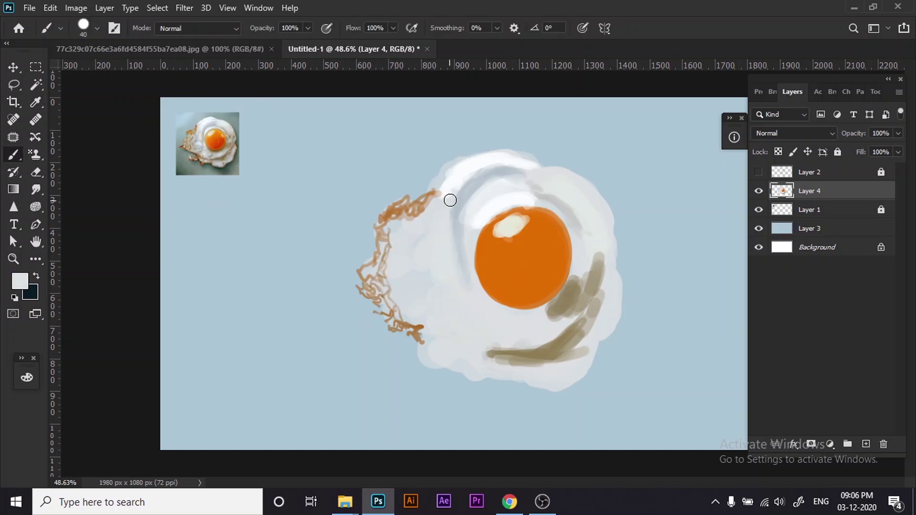
alt+click(214, 121)
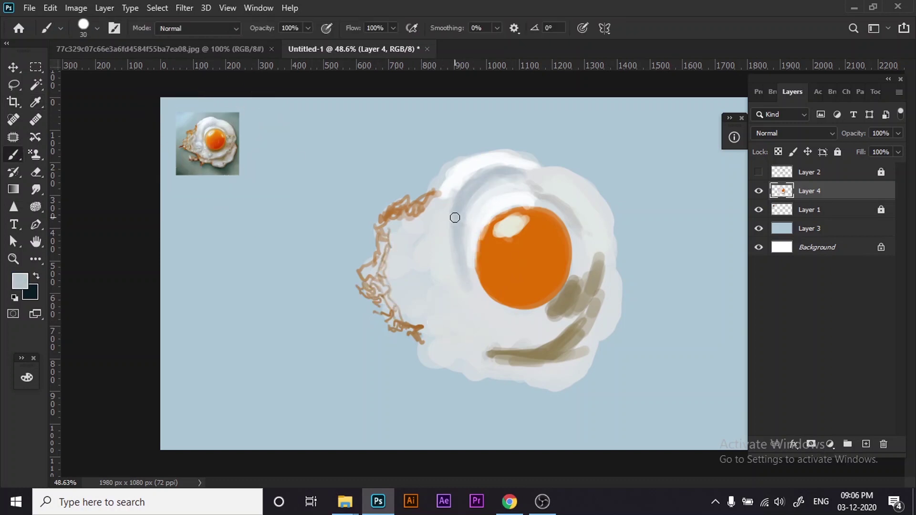
key(bracketright)
key(bracketright)
key(bracketright)
mouse_move(603, 218)
mouse_down()
mouse_move(566, 367)
mouse_move(553, 369)
mouse_up()
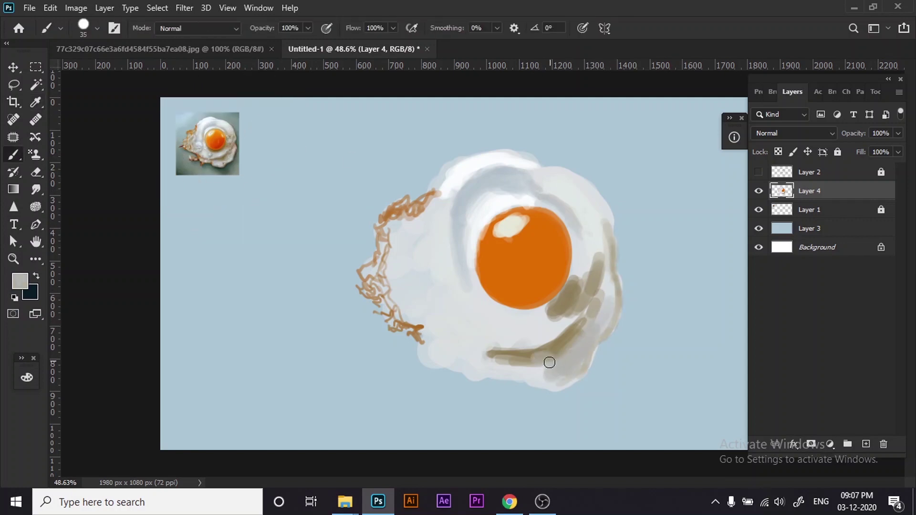
Save the painting to this computer as egg.psd.
key(ctrl+s)
click(458, 388)
text(egg)
key(Return)
key(Return)
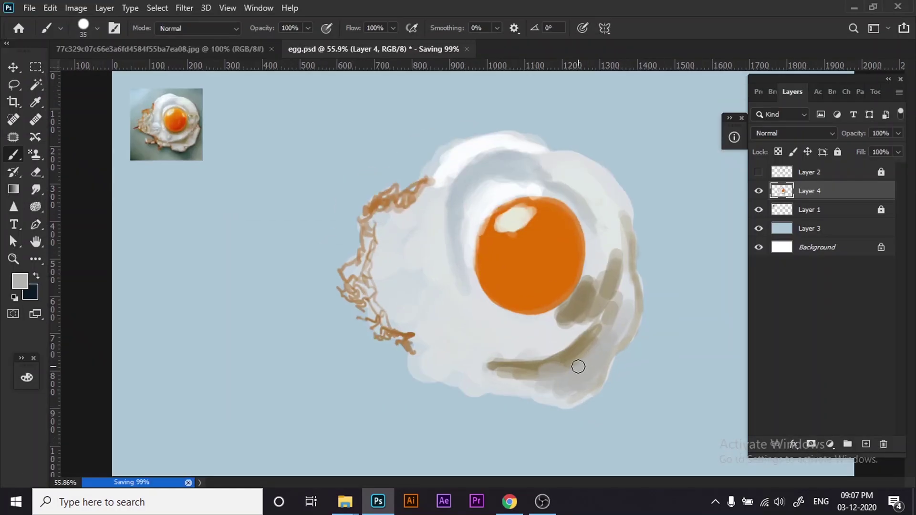
Nudge the egg painting slightly to the right with the Move tool.
key(v)
drag(573, 371, 585, 372)
key(b)
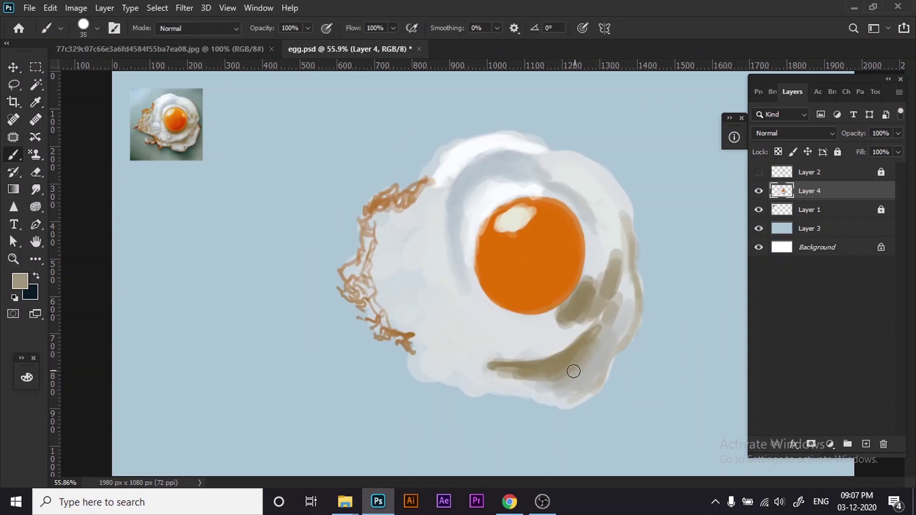
alt+click(574, 371)
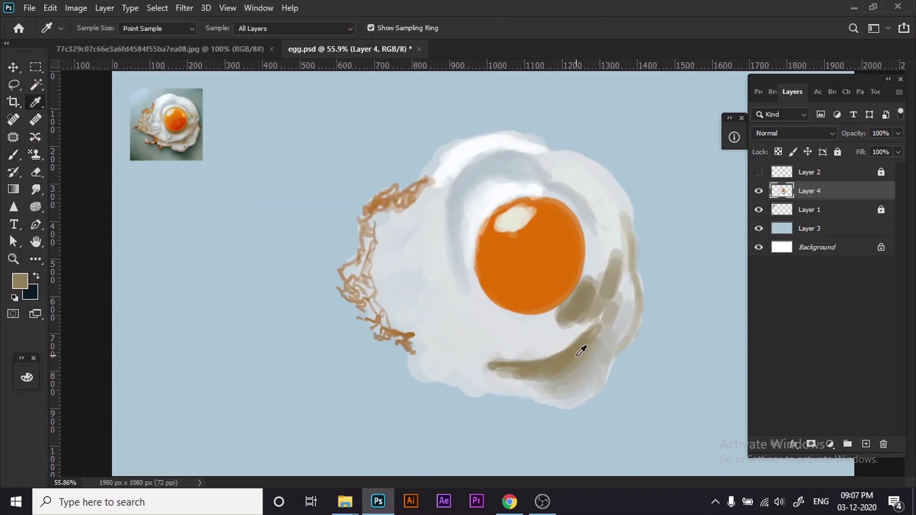
key(b)
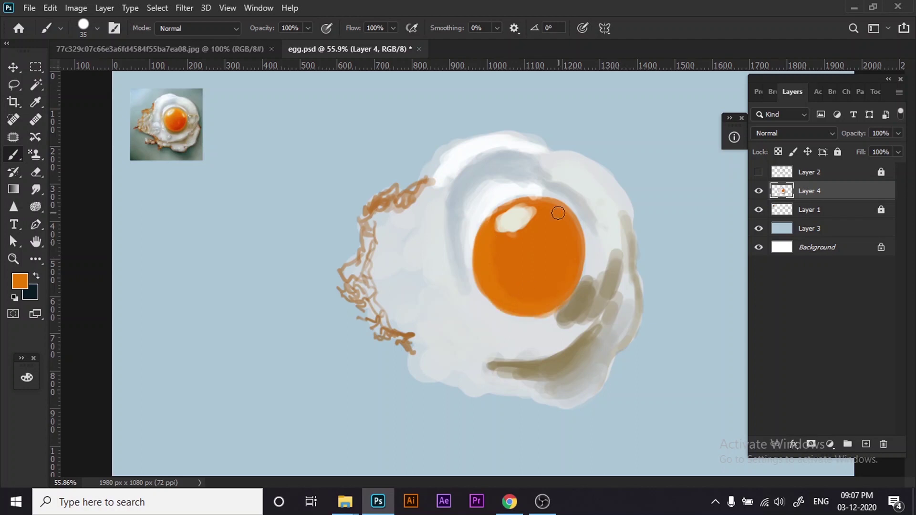
Paint red-orange shading on the lower yolk and a lighter 25 px stroke on its upper right.
alt+click(175, 120)
mouse_move(568, 277)
mouse_down()
mouse_move(536, 299)
mouse_move(575, 260)
mouse_move(525, 291)
mouse_move(542, 277)
mouse_up()
alt+click(177, 122)
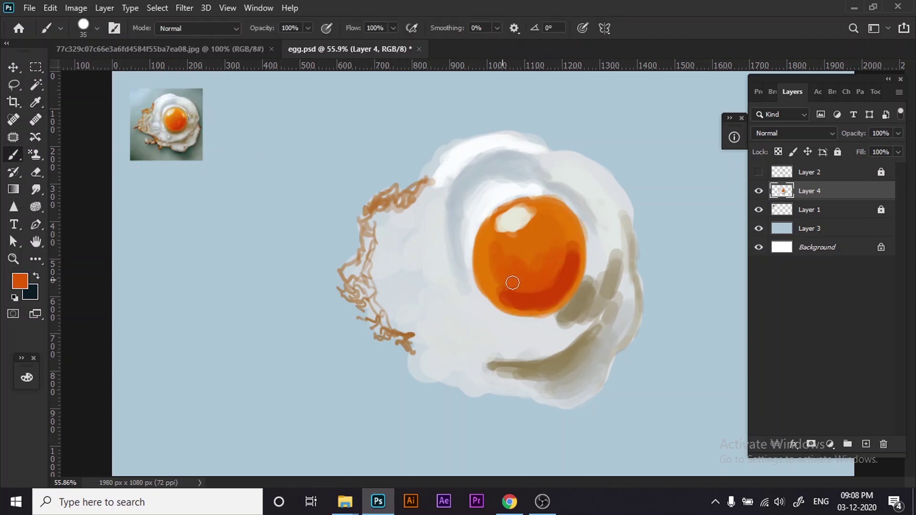
key(bracketleft)
alt+click(178, 125)
drag(568, 222, 554, 241)
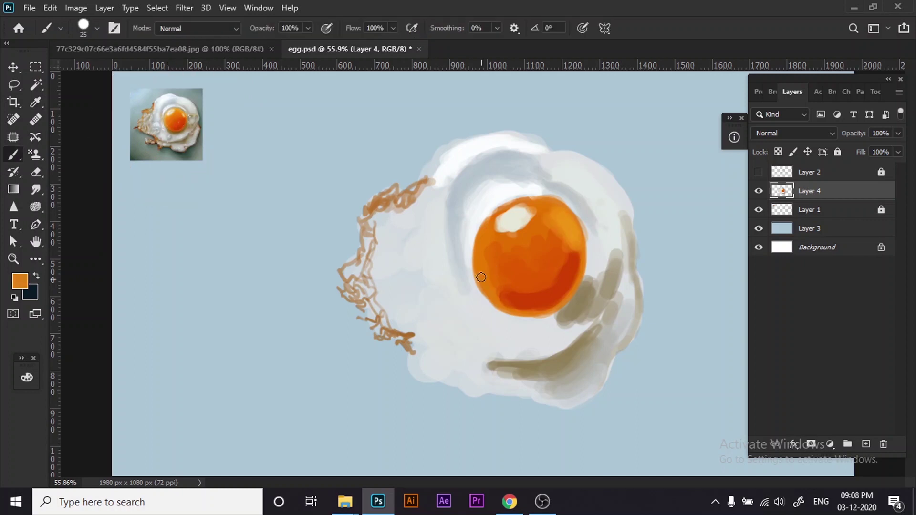
Sample deeper red-orange, lighter orange and cream yolk tones while adjusting brush size.
key(bracketright)
alt+click(510, 299)
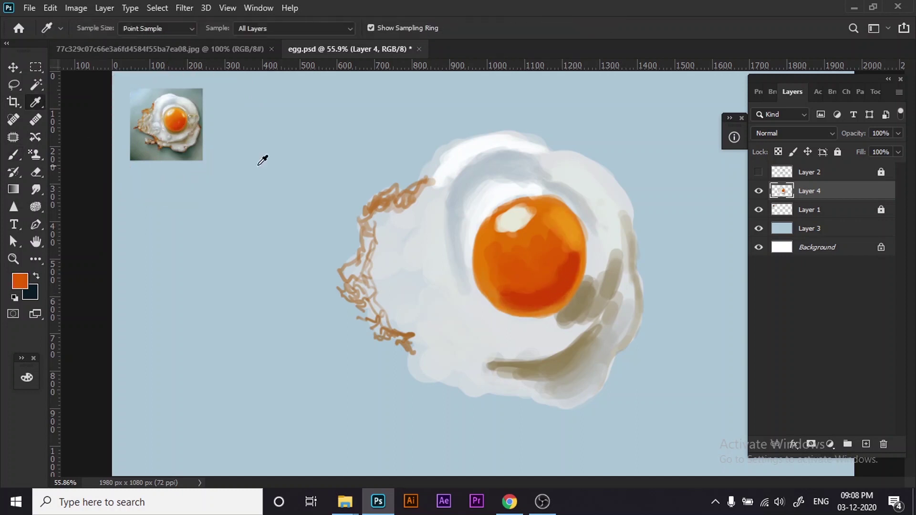
alt+click(178, 133)
key(bracketright)
key(bracketright)
key(bracketright)
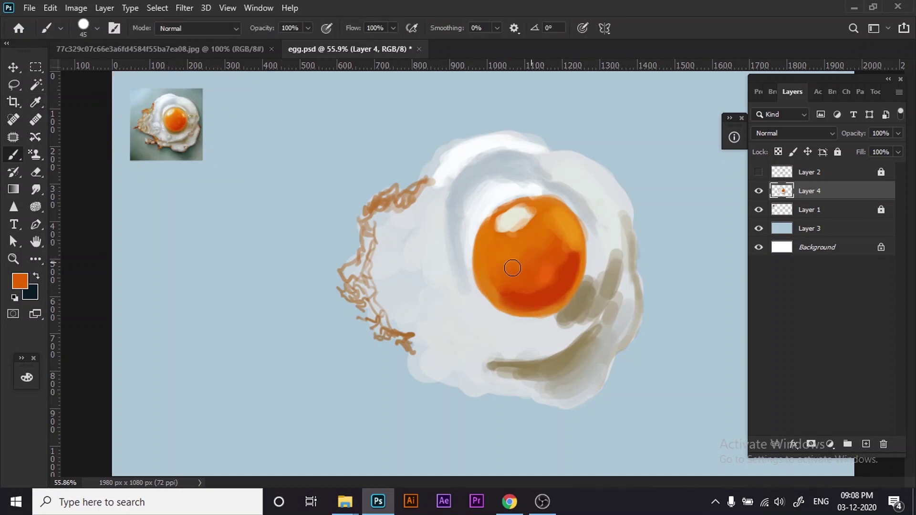
alt+click(169, 128)
key(bracketleft)
key(bracketleft)
key(bracketleft)
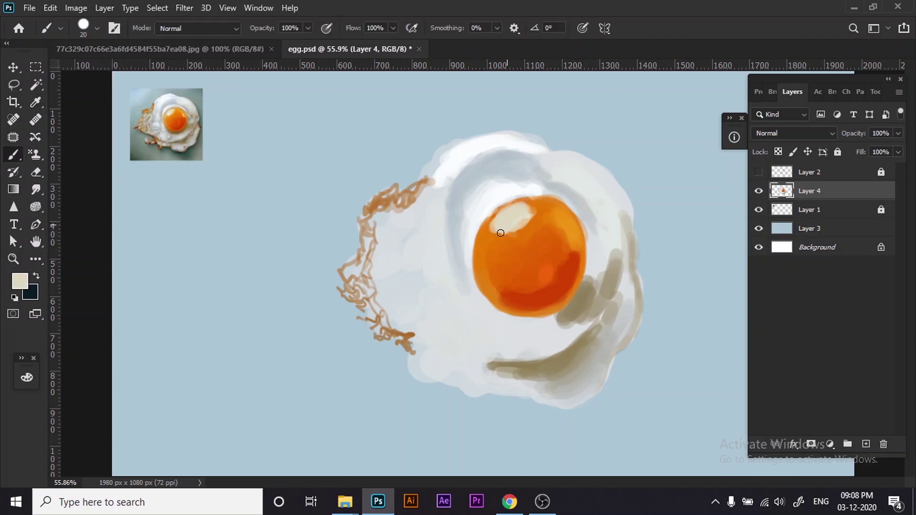
key(i)
click(175, 125)
mouse_move(169, 128)
mouse_down()
mouse_move(184, 106)
mouse_move(180, 113)
mouse_up()
key(b)
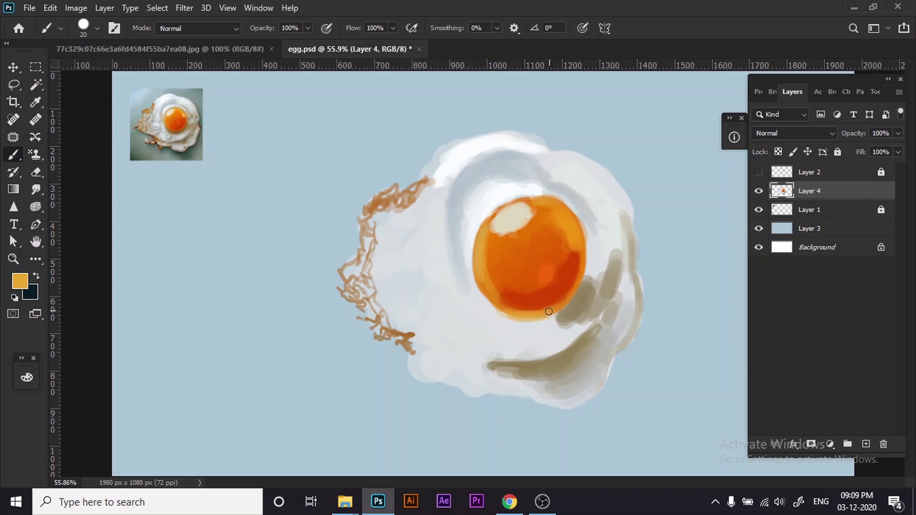
Sample brown for the yolk rim, then paint white strokes on the egg white above the yolk.
scroll(525, 309, down, 1)
alt+click(210, 148)
key(bracketleft)
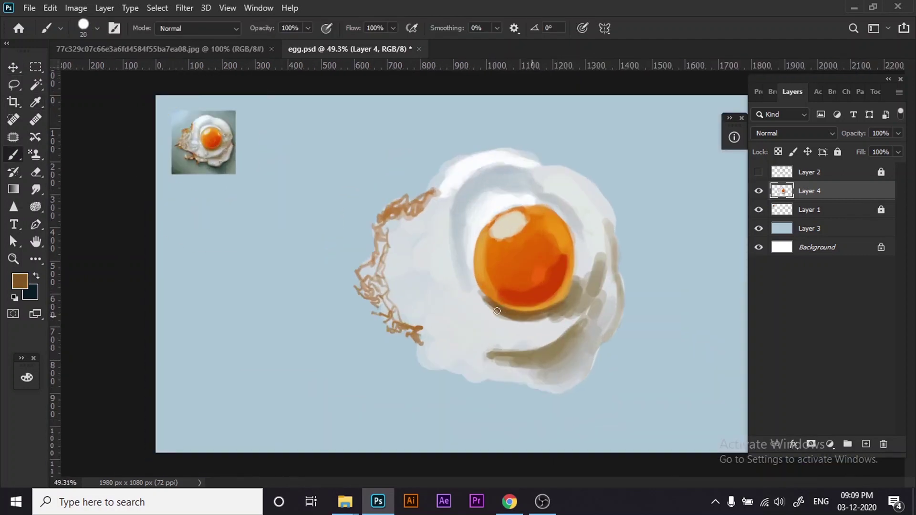
alt+click(571, 268)
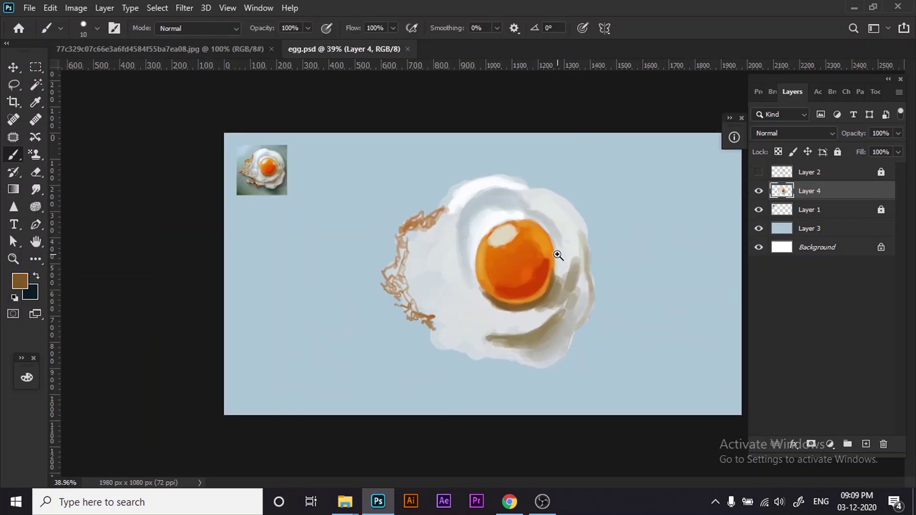
scroll(556, 256, up, 1)
alt+click(184, 102)
key(bracketright)
key(bracketright)
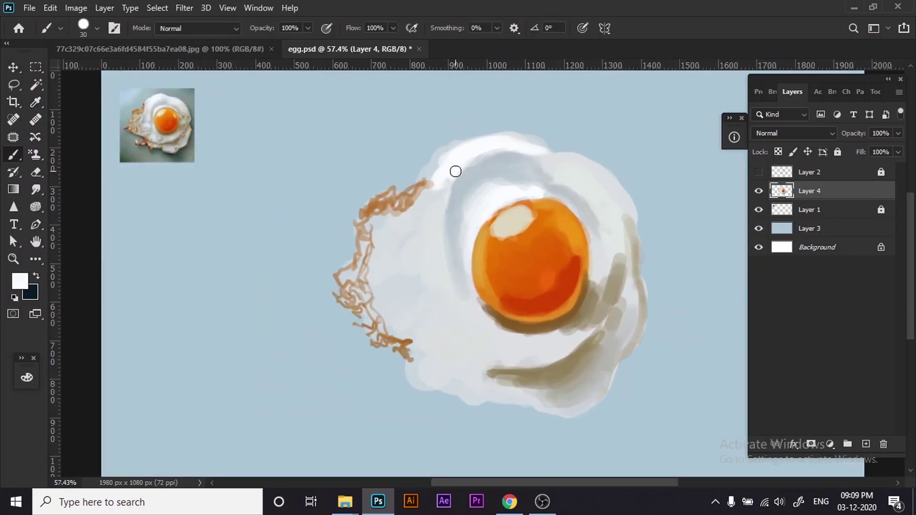
drag(456, 172, 465, 184)
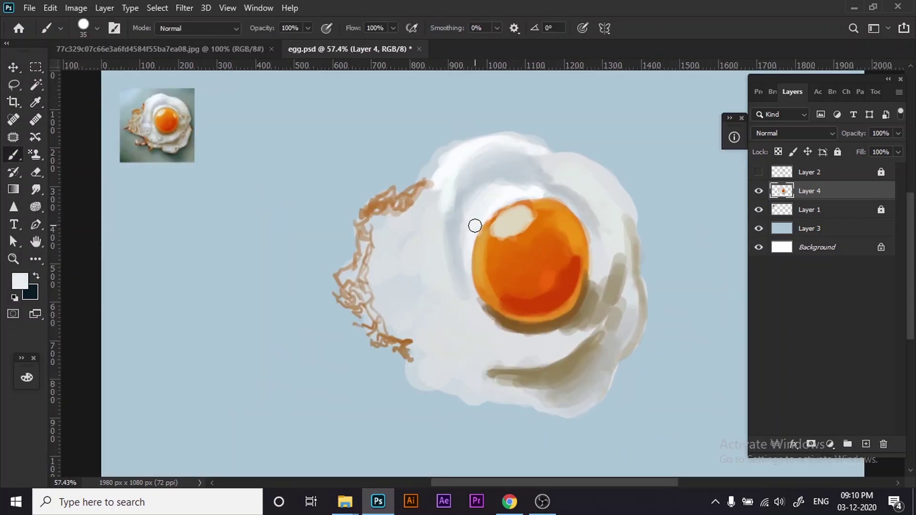
Paint grey-olive shading on the egg white right of the yolk.
alt+click(159, 127)
key(bracketleft)
key(bracketleft)
key(bracketleft)
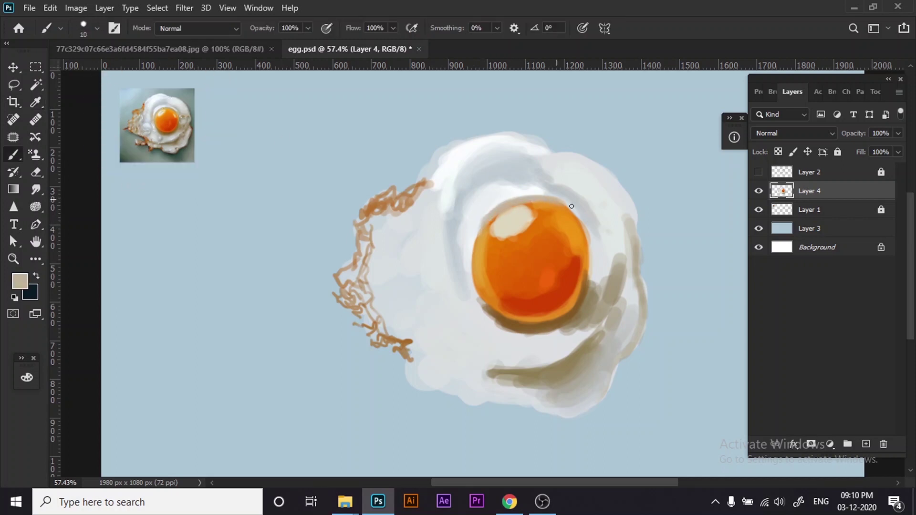
alt+click(552, 198)
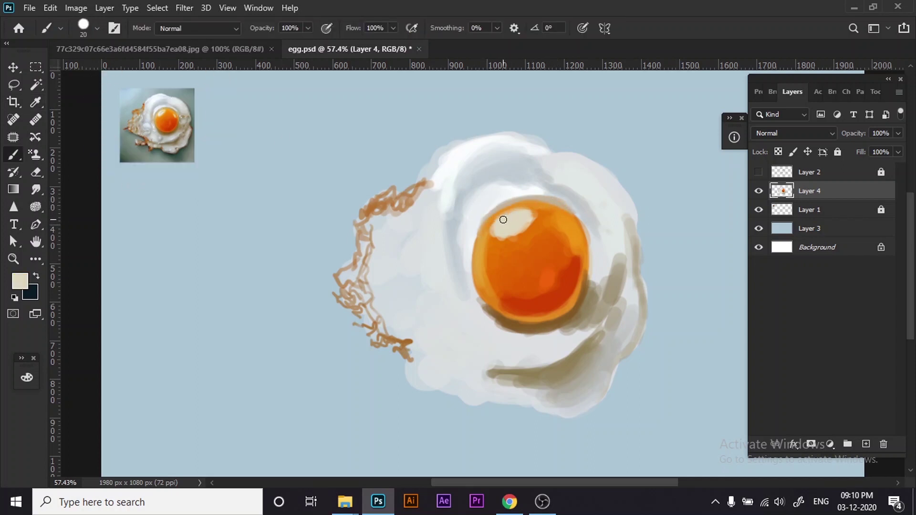
alt+click(153, 127)
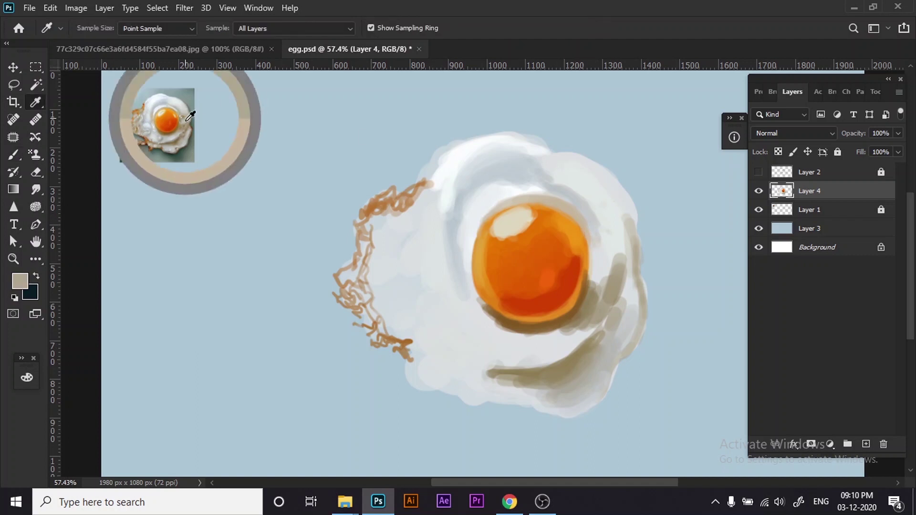
key(bracketright)
key(bracketright)
key(bracketright)
mouse_move(594, 275)
mouse_down()
mouse_move(629, 318)
mouse_move(573, 324)
mouse_up()
Soften the shadow right of the yolk with lighter beige strokes.
alt+click(617, 299)
alt+click(163, 122)
key(bracketleft)
mouse_move(616, 282)
mouse_down()
mouse_move(606, 261)
mouse_move(606, 282)
mouse_up()
alt+click(606, 283)
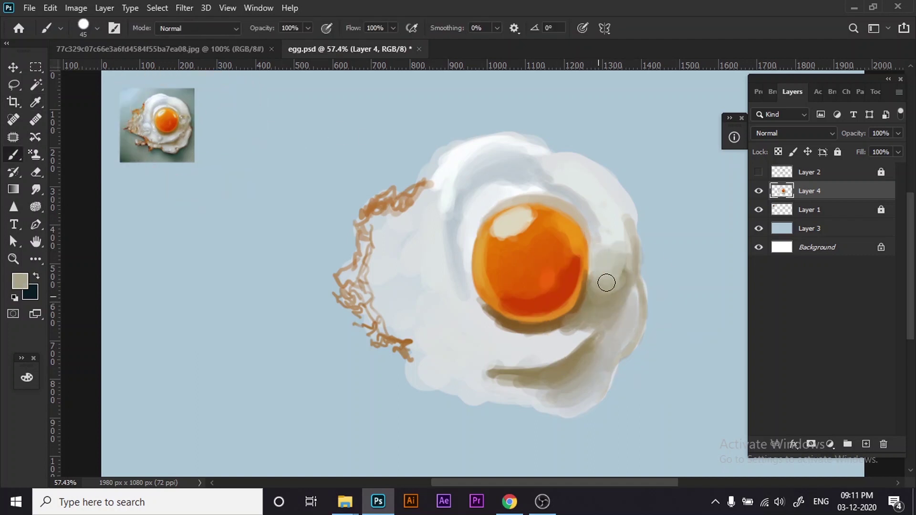
key(bracketleft)
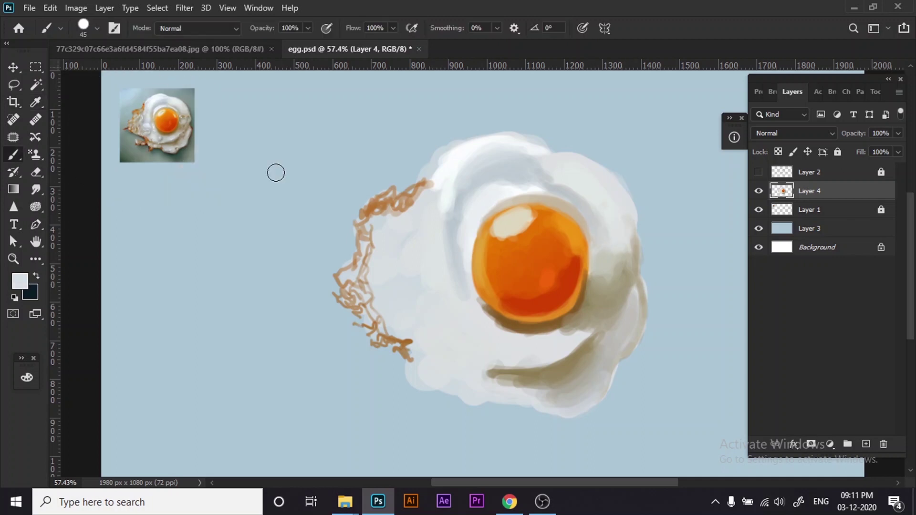
Paint thin pale streaks across the left egg white with a small brush.
alt+click(454, 242)
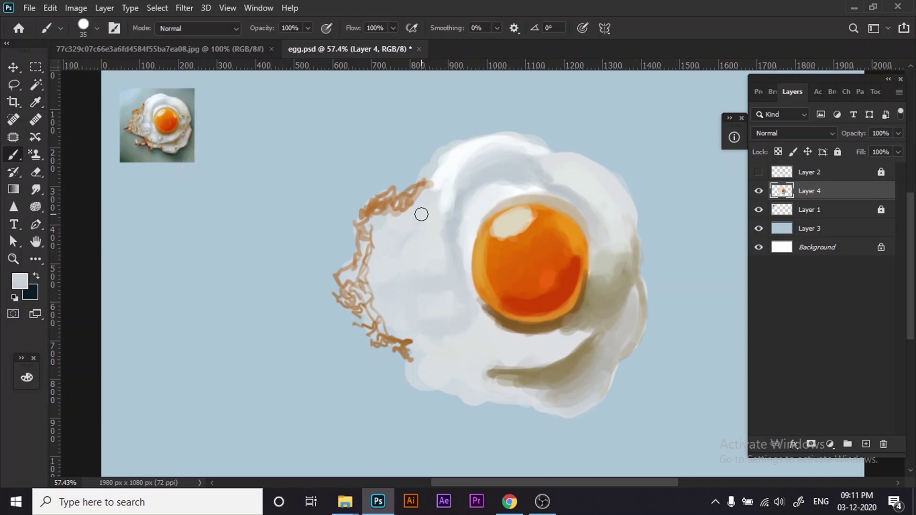
key(j)
key(b)
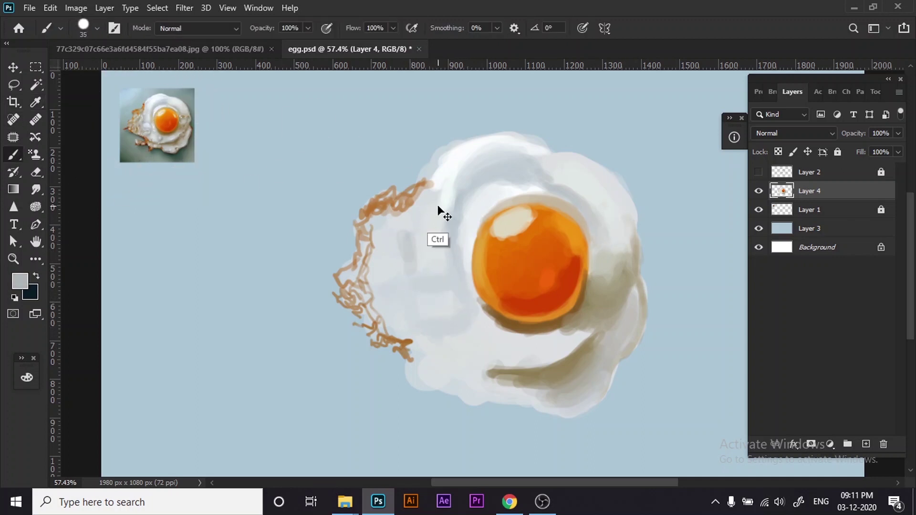
drag(409, 239, 403, 271)
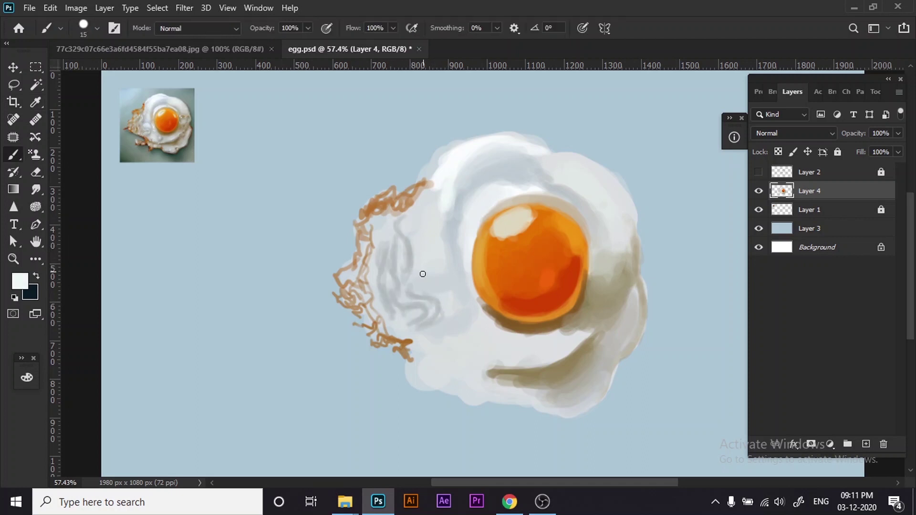
alt+click(153, 127)
key(bracketright)
key(bracketright)
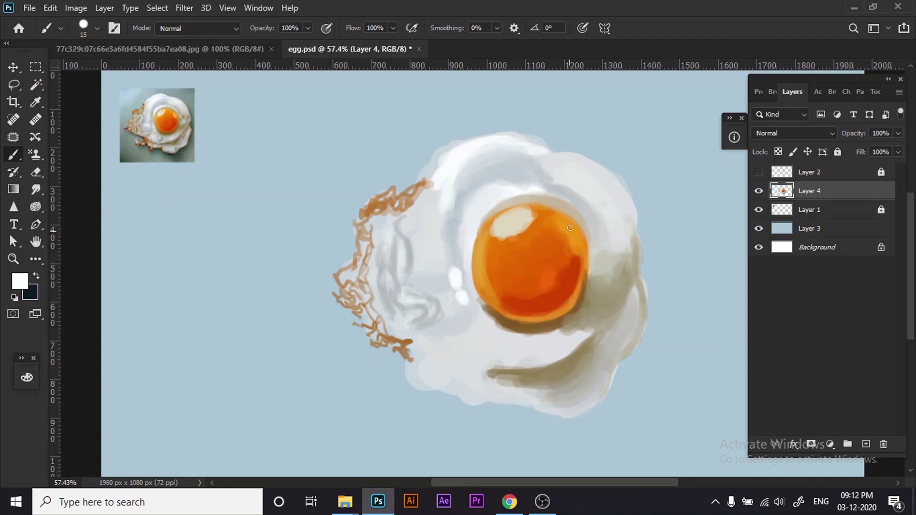
Switch to the Soft Round Pressure Opacity and Flow brush, sampling grey and yolk orange.
scroll(546, 205, up, 5)
key(v)
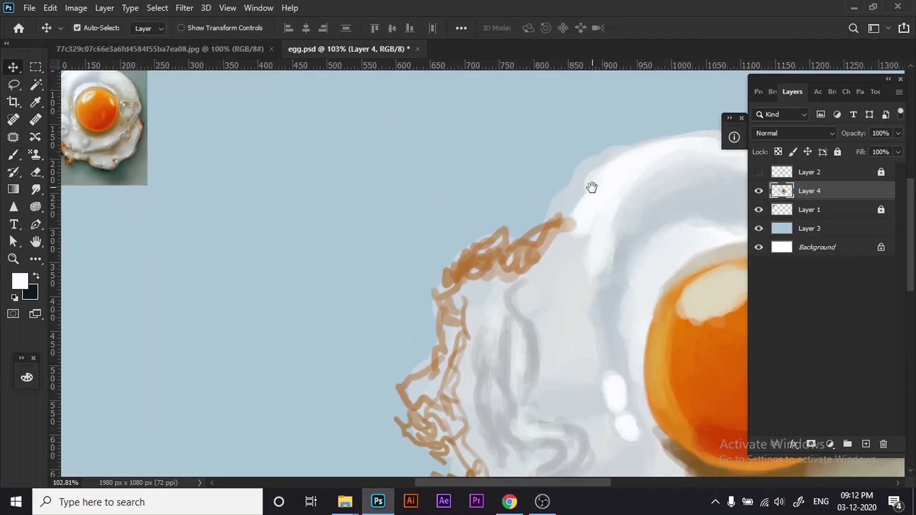
key(b)
key(F5)
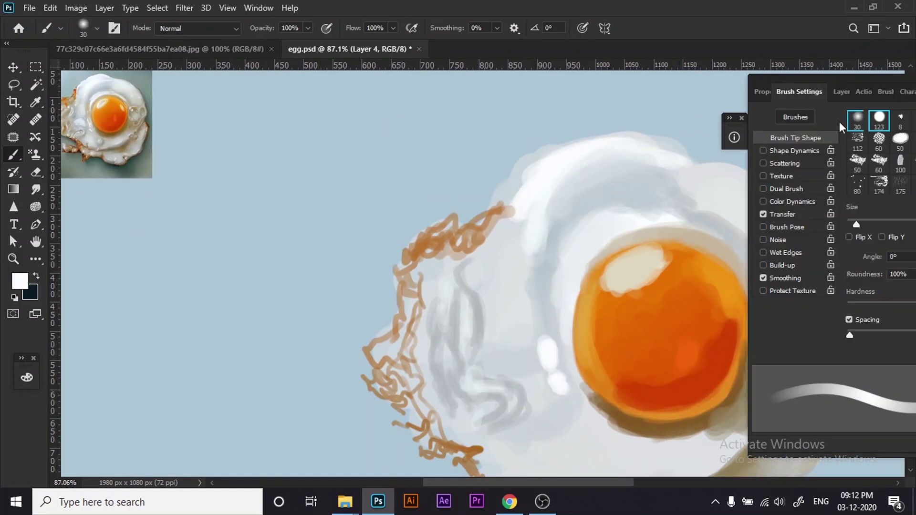
click(820, 91)
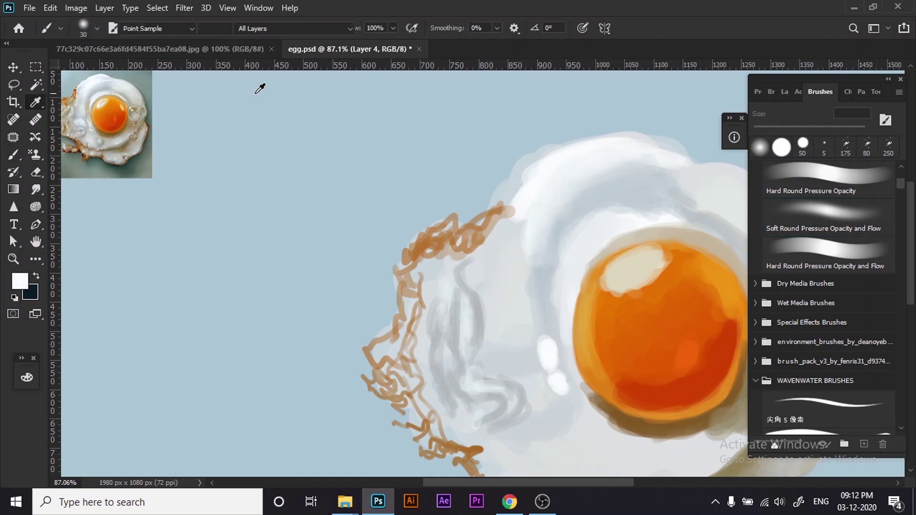
alt+click(556, 258)
alt+click(605, 311)
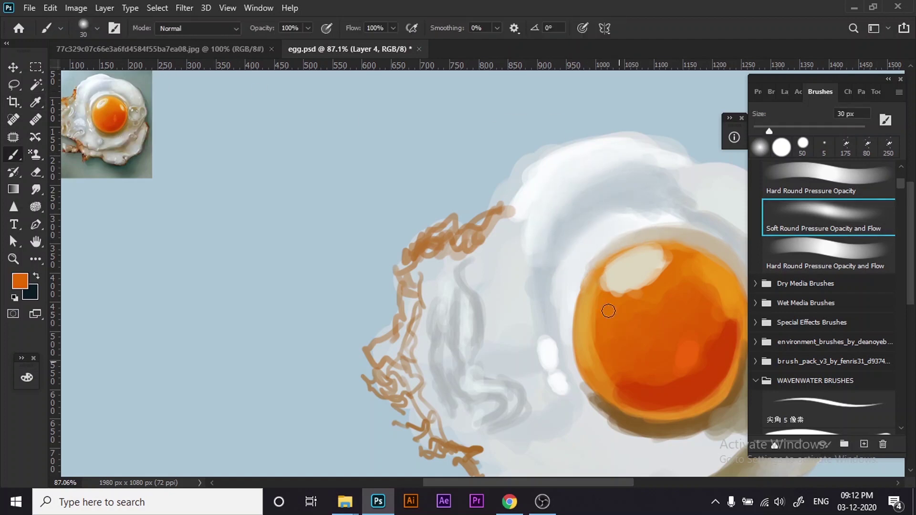
alt+click(104, 73)
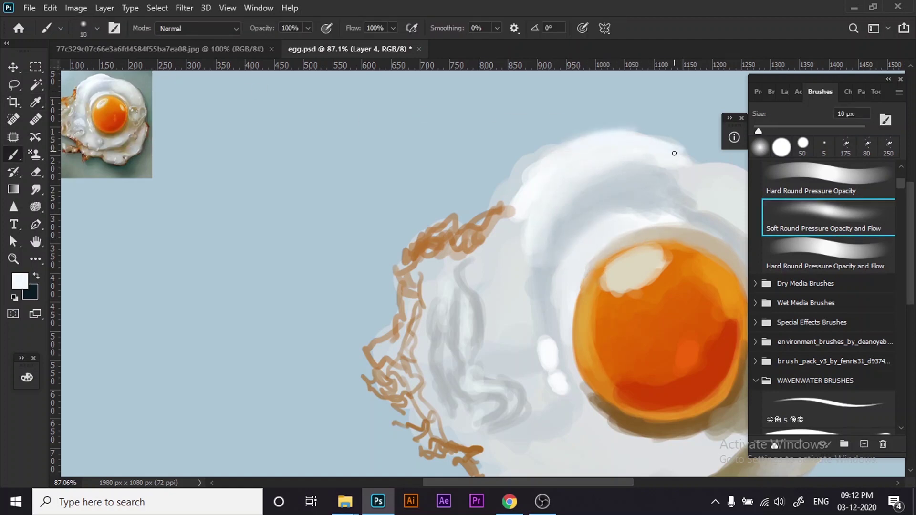
scroll(674, 153, down, 3)
key(bracketright)
key(bracketright)
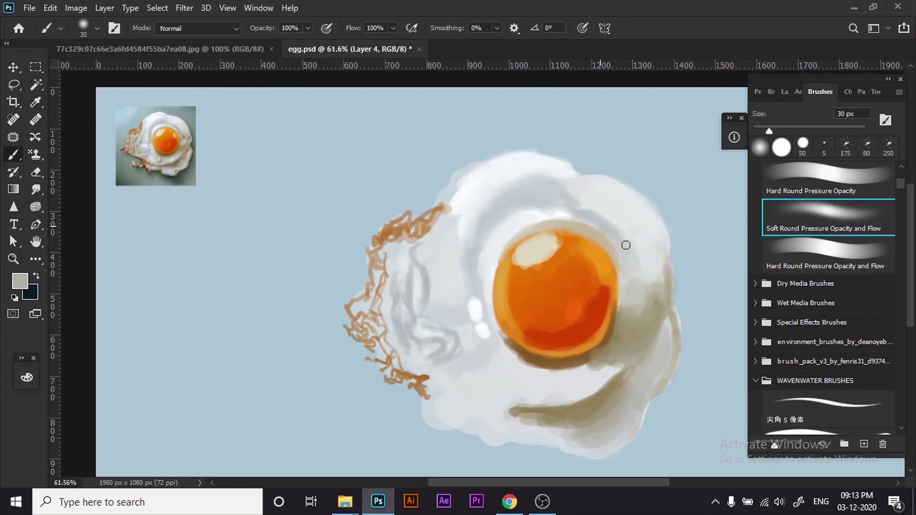
Blend the beige shadow beneath the yolk using white and beige sampled from the egg and reference.
alt+click(575, 188)
key(bracketleft)
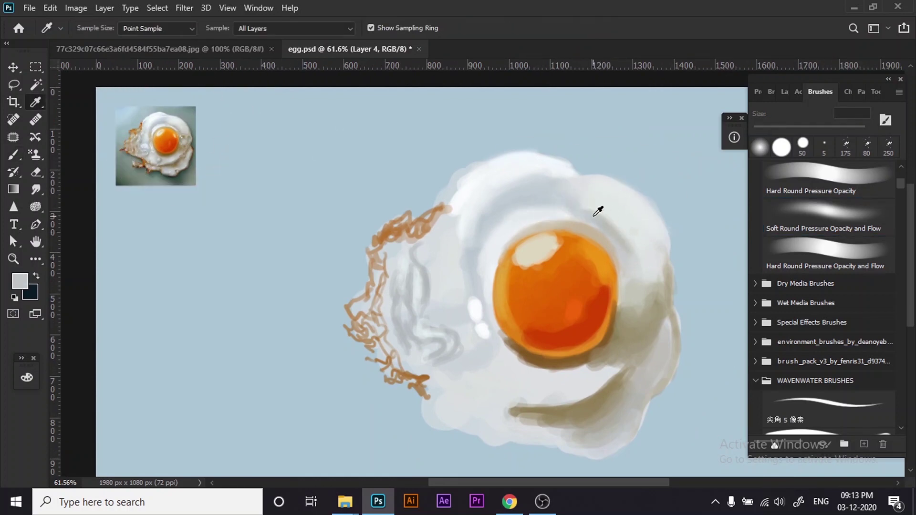
key(bracketright)
key(bracketright)
alt+click(644, 265)
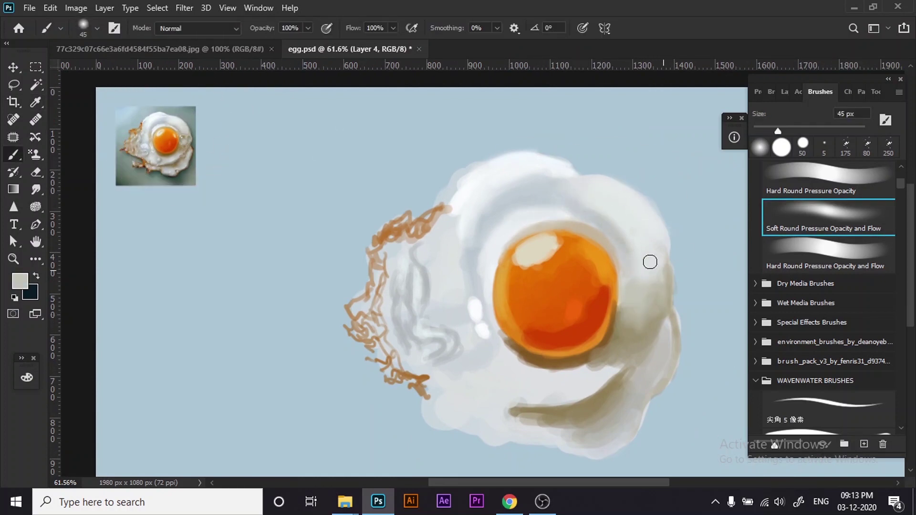
alt+click(597, 368)
drag(541, 374, 527, 353)
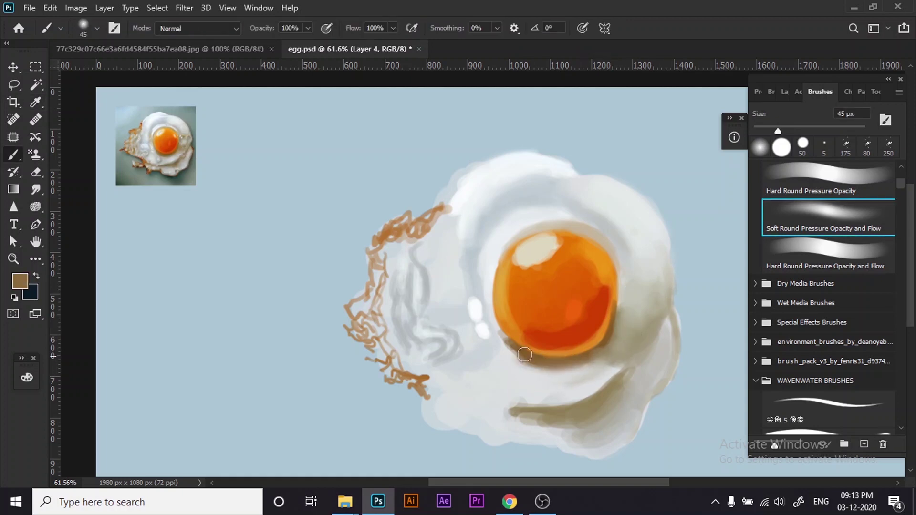
Soften the egg white's lower-right and lower edges with sampled tan and reference colours.
alt+click(592, 373)
key(bracketleft)
key(bracketleft)
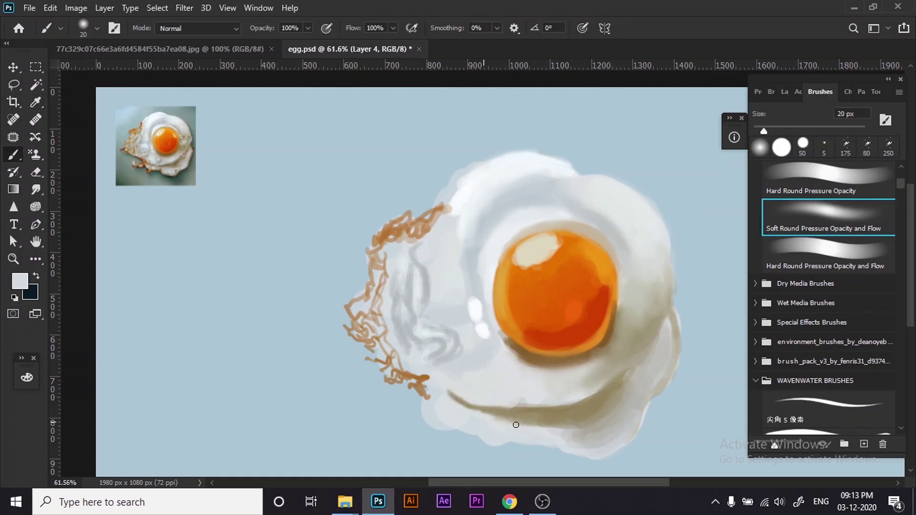
mouse_move(621, 413)
mouse_down()
mouse_move(621, 430)
mouse_move(652, 368)
mouse_move(609, 431)
mouse_up()
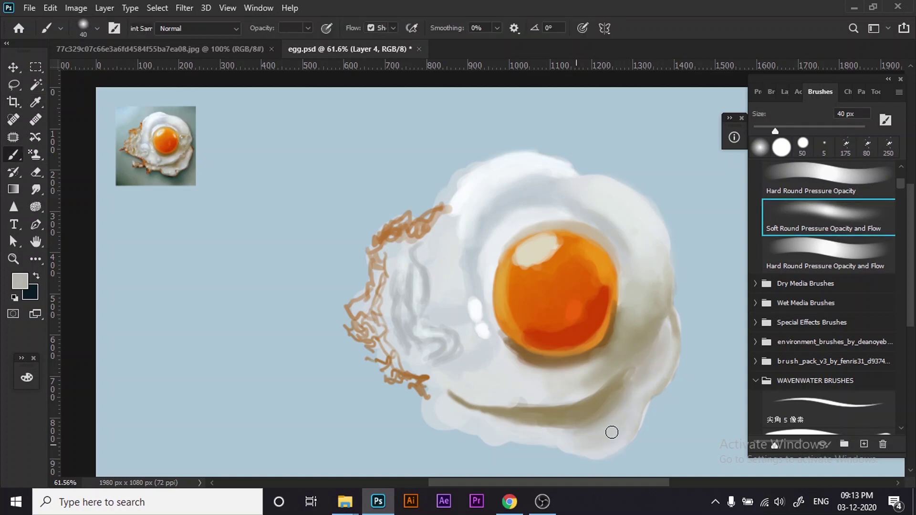
alt+click(492, 419)
drag(472, 421, 531, 370)
Brighten the egg white left of the yolk with a colour from the reference egg.
alt+click(156, 139)
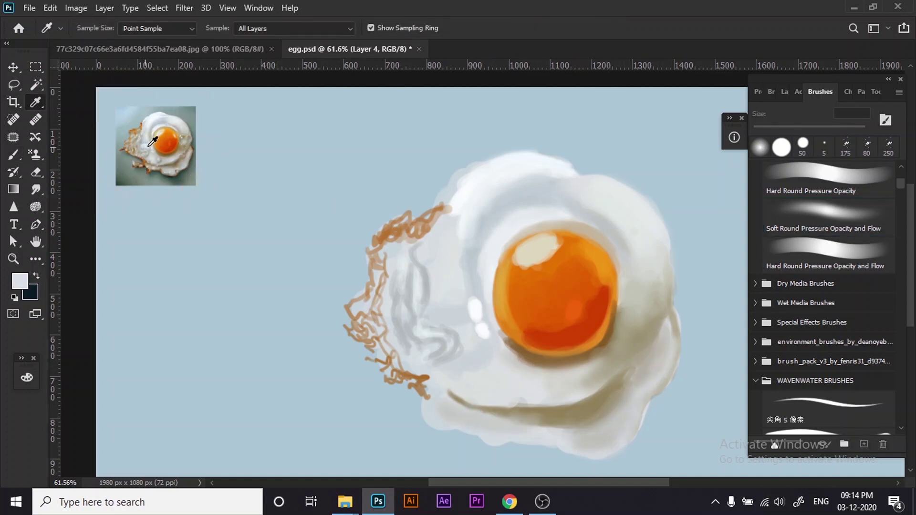
drag(436, 249, 443, 210)
key(bracketleft)
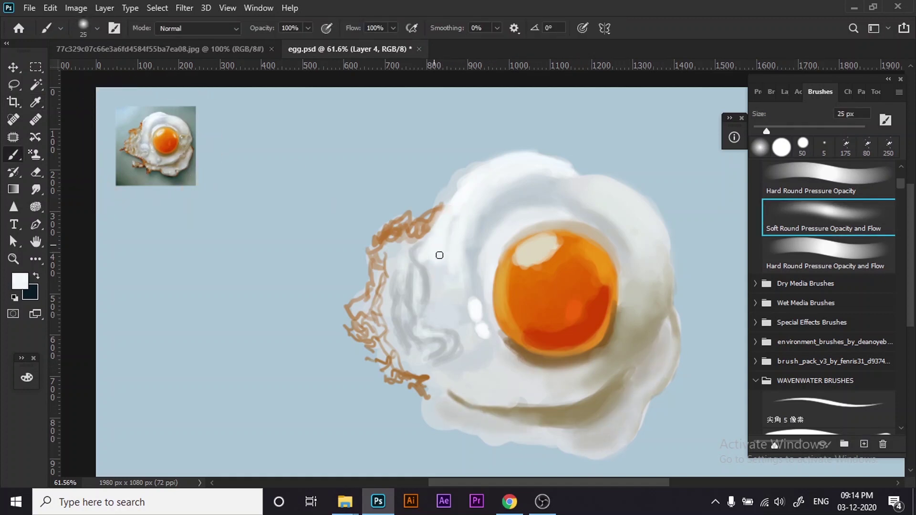
Paint reference orange shading along the yolk's left edge with a 40 px brush.
alt+click(165, 141)
key(bracketright)
key(bracketright)
key(bracketright)
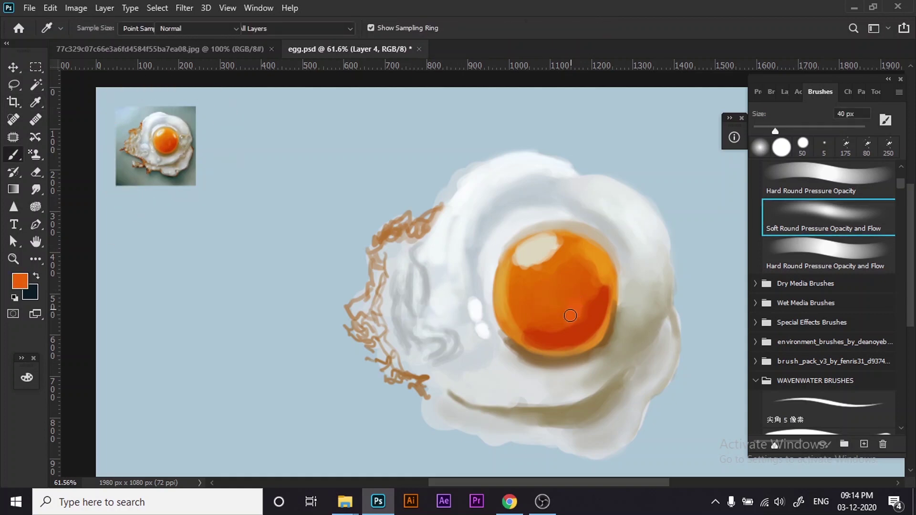
key(bracketleft)
drag(520, 336, 546, 333)
Sample red-orange, lighter orange and tan-brown tones from the yolk at 15-20 px brush sizes.
alt+click(558, 334)
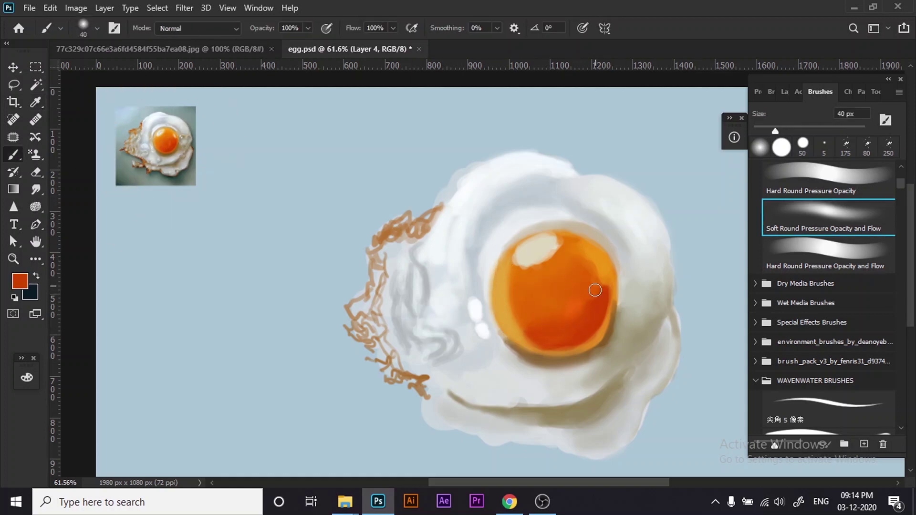
alt+click(598, 297)
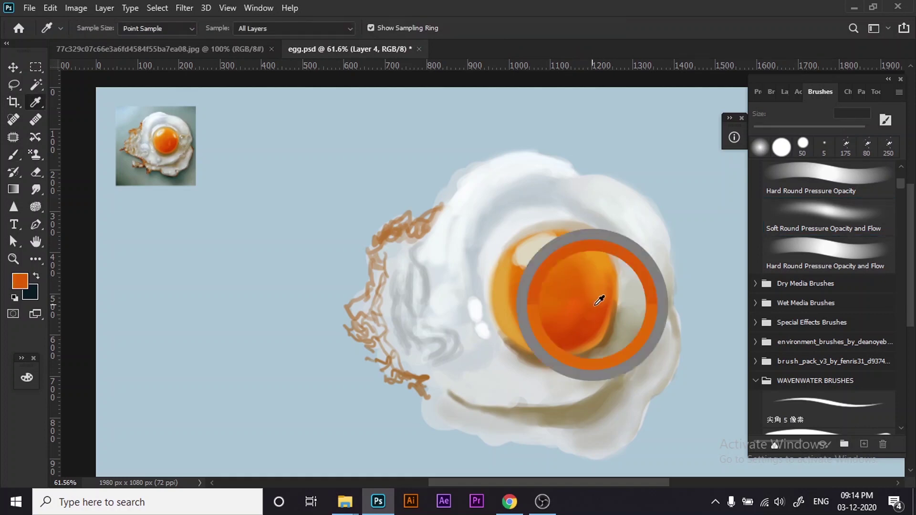
alt+click(530, 326)
key(bracketleft)
key(bracketleft)
key(bracketleft)
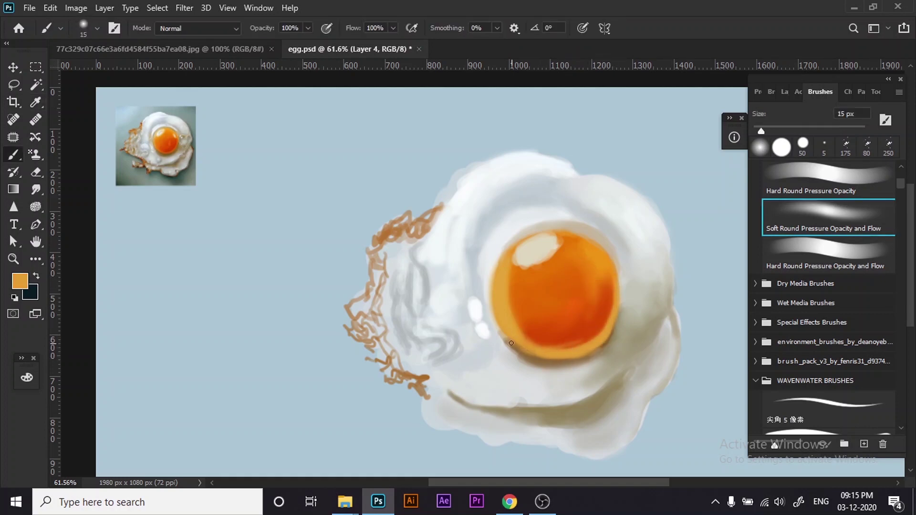
key(bracketleft)
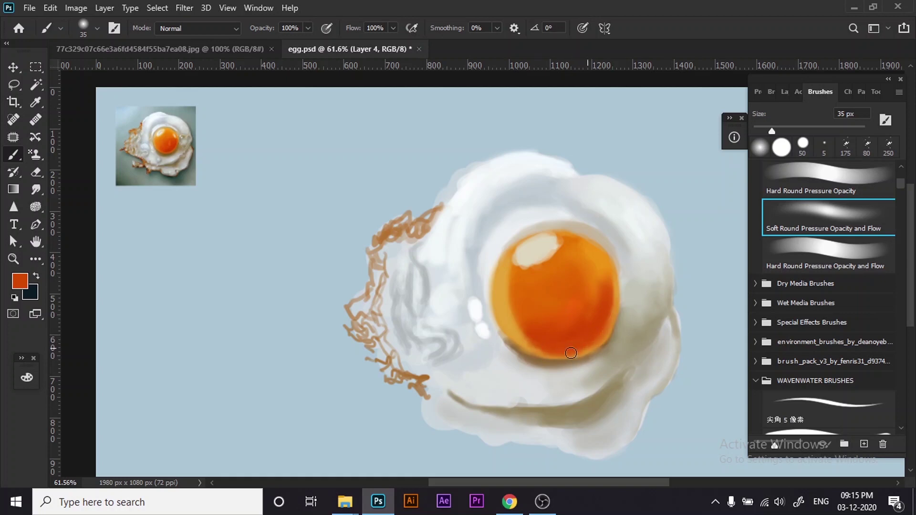
alt+click(562, 347)
alt+click(594, 361)
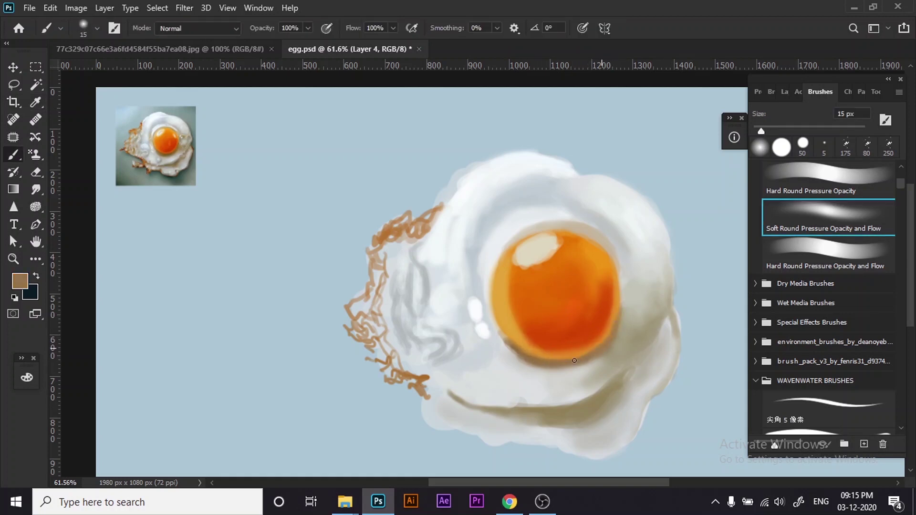
scroll(607, 336, down, 2)
Paint a smaller cream highlight on the yolk using cream from the reference photo.
scroll(516, 219, up, 1)
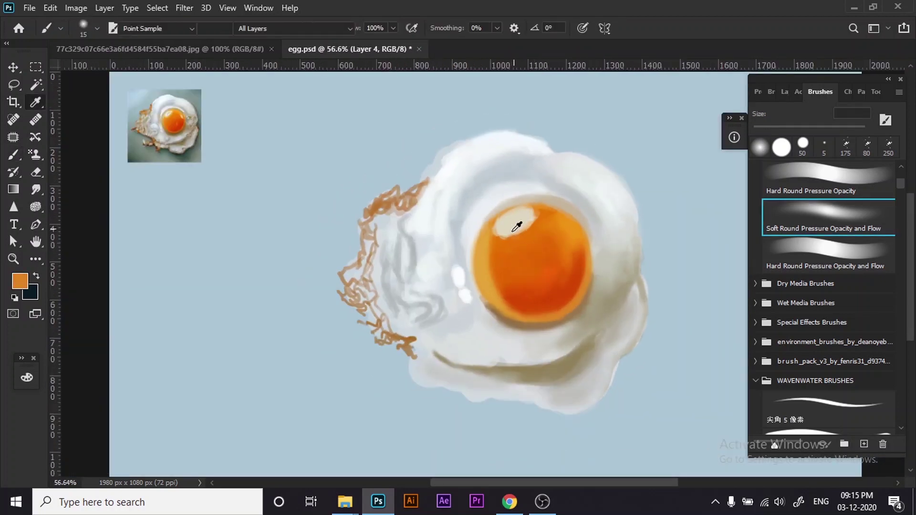
key(bracketright)
key(bracketright)
key(bracketright)
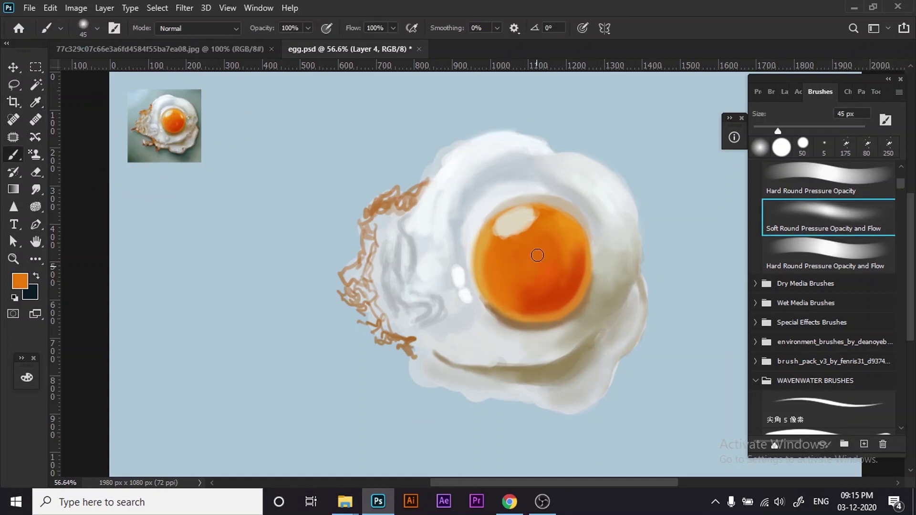
alt+click(164, 125)
key(bracketleft)
key(bracketleft)
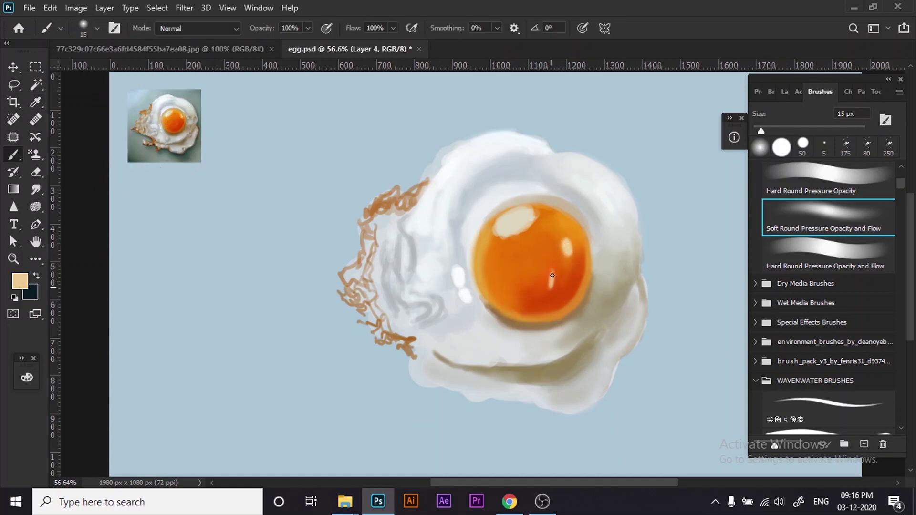
key(bracketleft)
key(bracketleft)
key(bracketleft)
alt+click(180, 142)
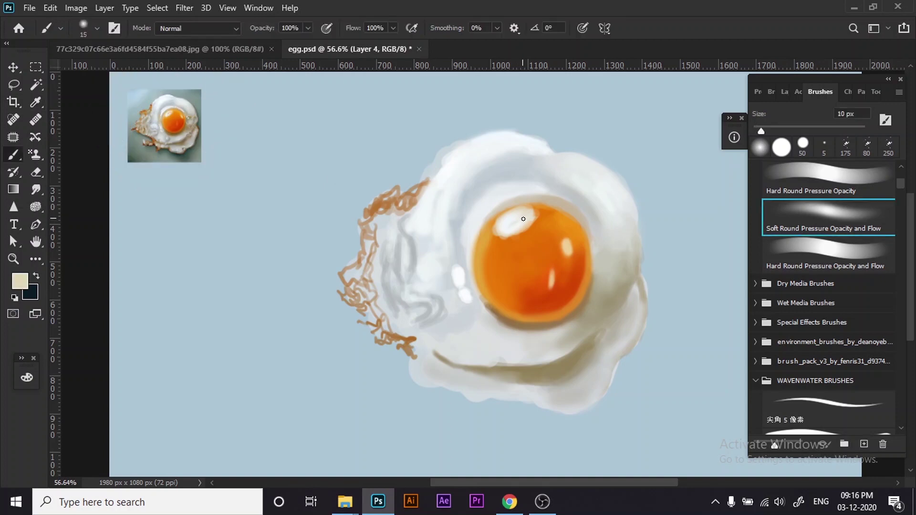
alt+click(497, 211)
drag(520, 234, 538, 204)
Paint deep red-orange from the reference over the yolk's lower-left at 40 px.
key(bracketleft)
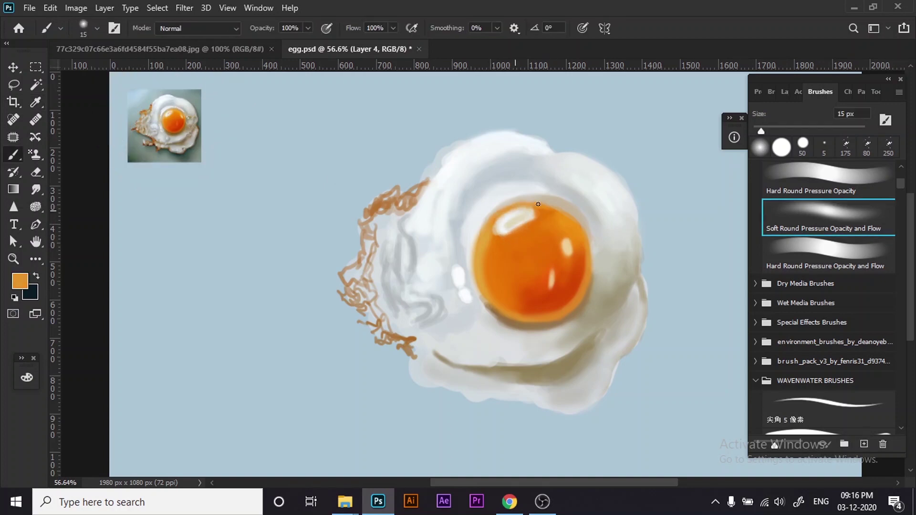
alt+click(481, 270)
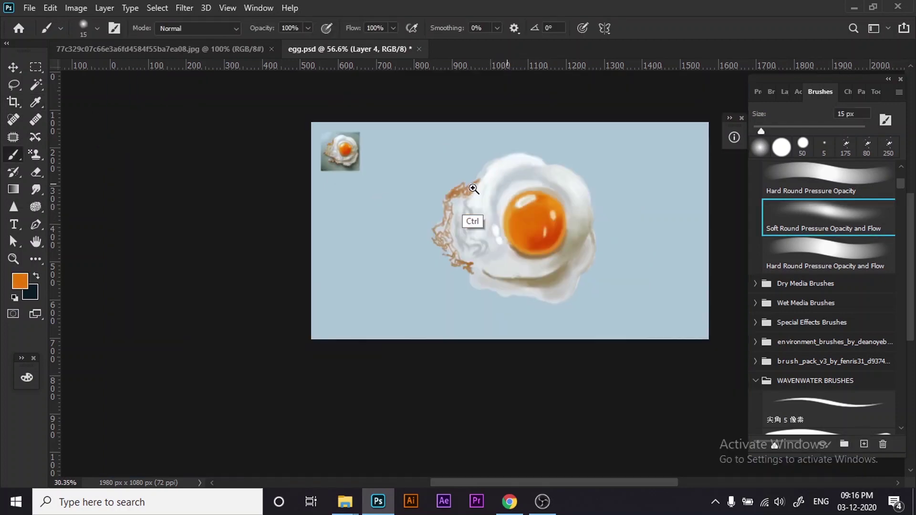
alt+scroll(481, 270, down, 3)
alt+scroll(674, 185, up, 3)
alt+scroll(322, 132, up, 2)
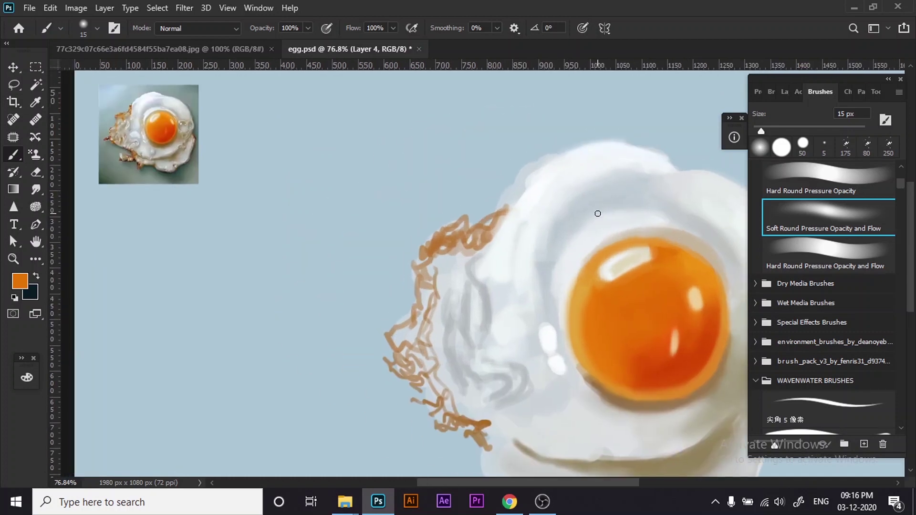
alt+click(162, 136)
key(bracketright)
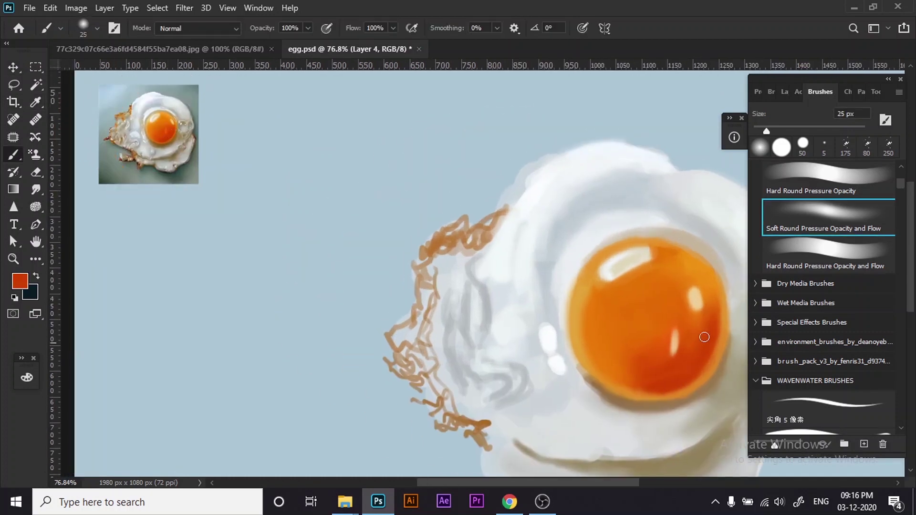
key(bracketright)
drag(672, 386, 692, 356)
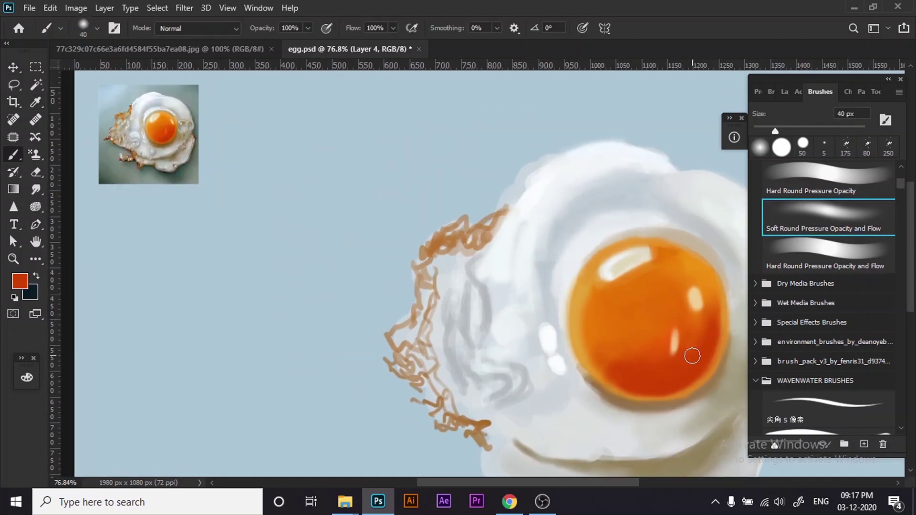
key(period)
Switch to a hard round brush and sample light grey, white and beige for the bubble.
alt+click(700, 235)
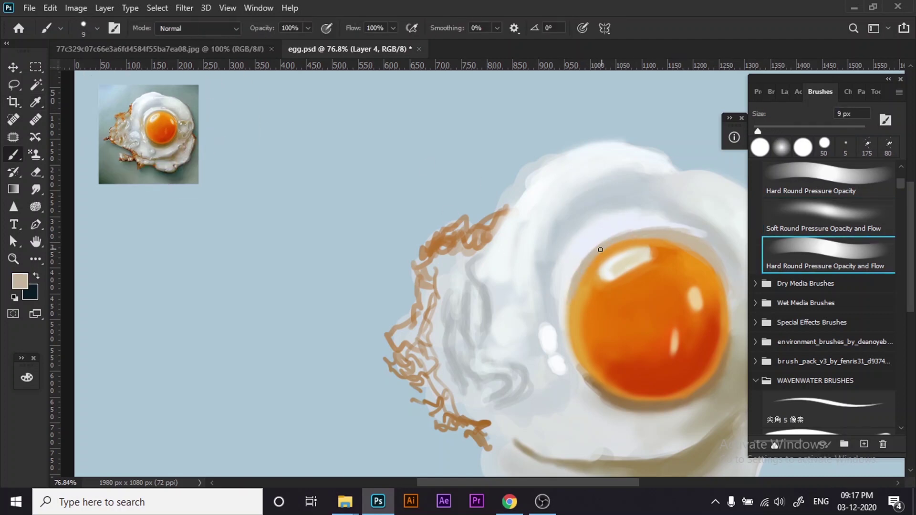
key(i)
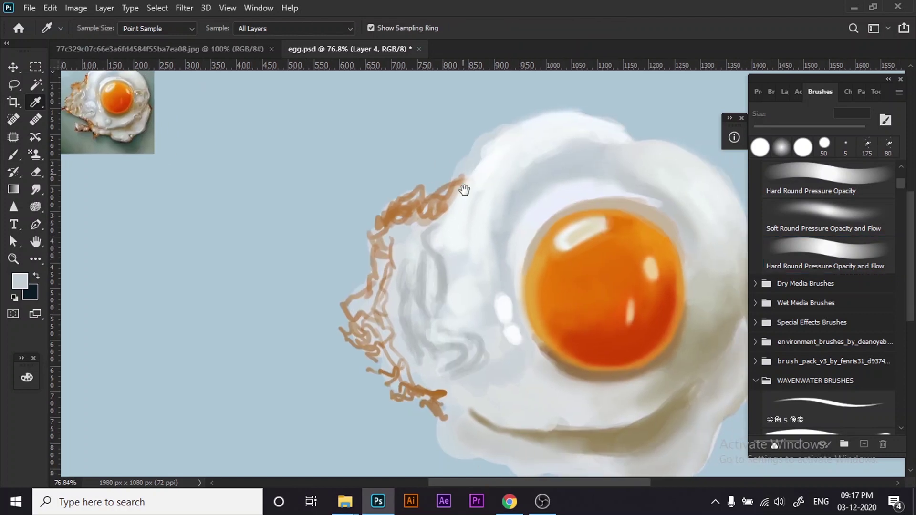
click(158, 106)
key(b)
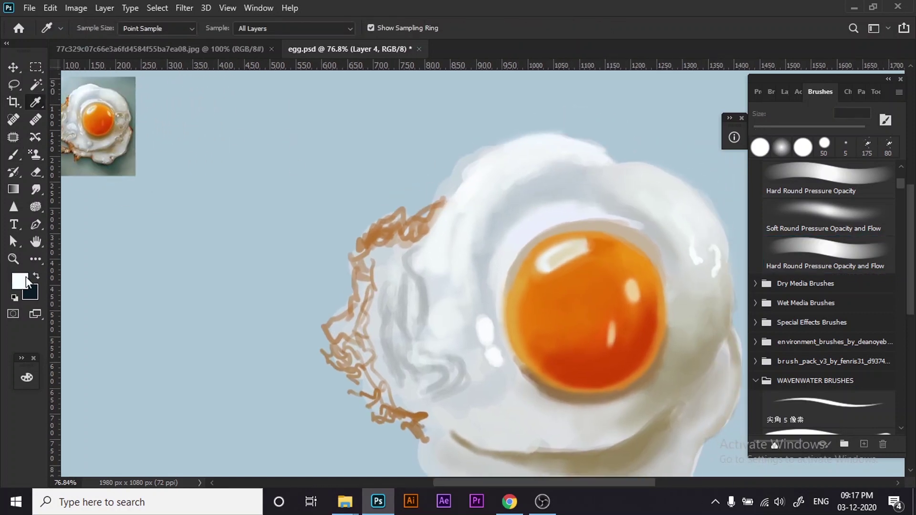
alt+click(717, 262)
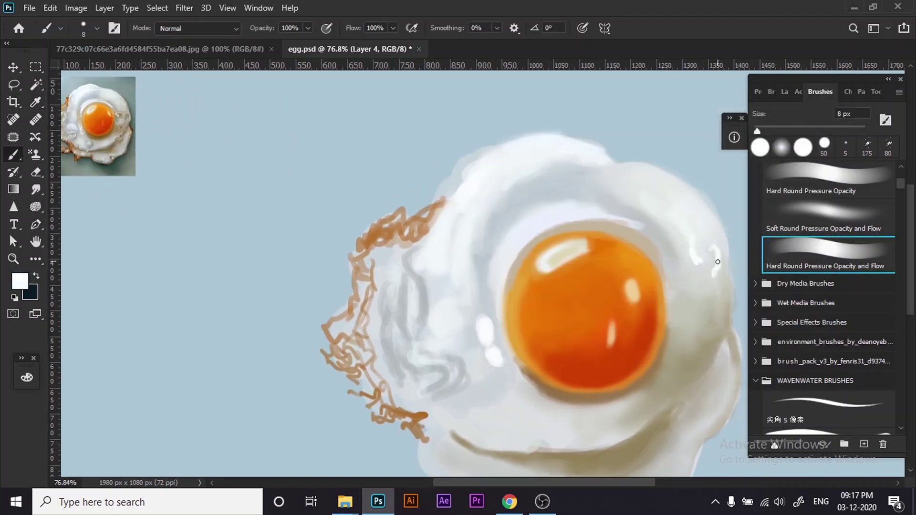
alt+click(134, 139)
key(bracketright)
key(bracketright)
key(bracketright)
Paint a small grey bubble patch in the egg white, then sample olive beige and near-white.
drag(692, 289, 697, 297)
alt+click(683, 302)
key(bracketright)
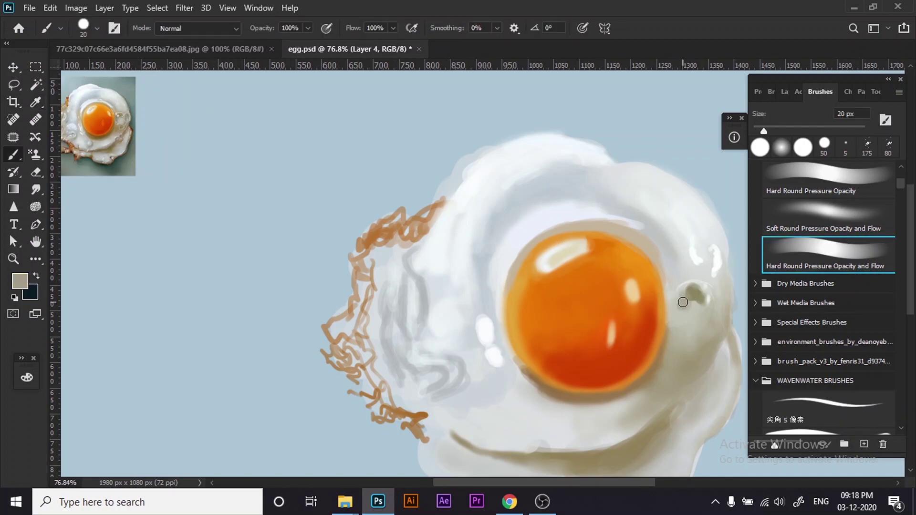
alt+click(686, 295)
key(b)
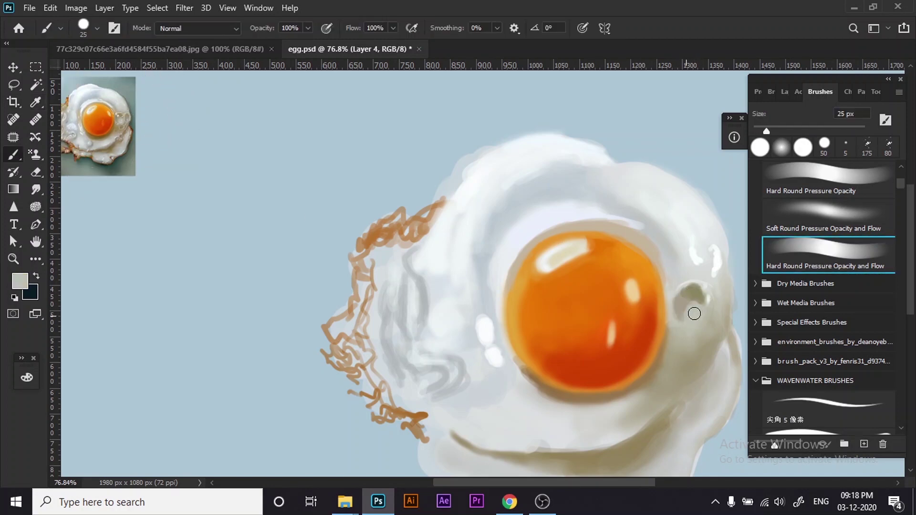
key(i)
click(123, 99)
Zoom in on the bubble beside the yolk with a 9 px brush ready.
key(b)
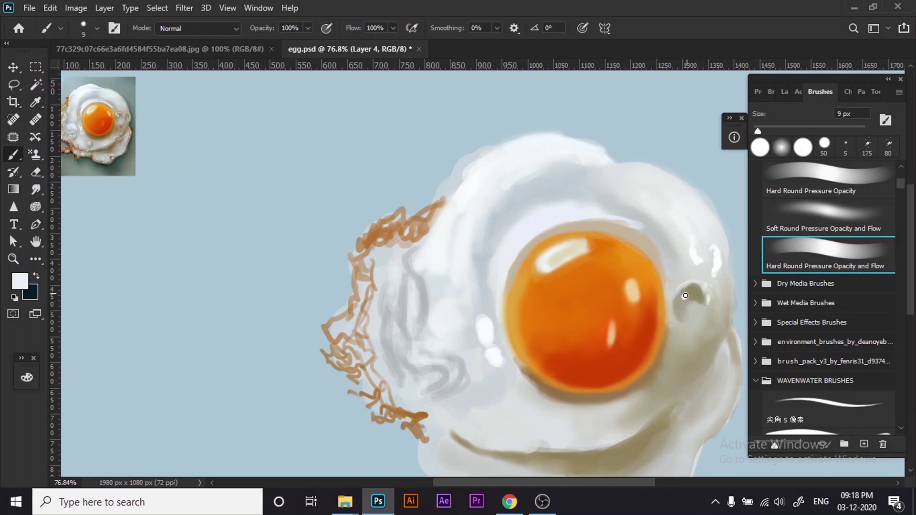
scroll(231, 86, up, 5)
scroll(477, 239, down, 5)
scroll(526, 231, up, 5)
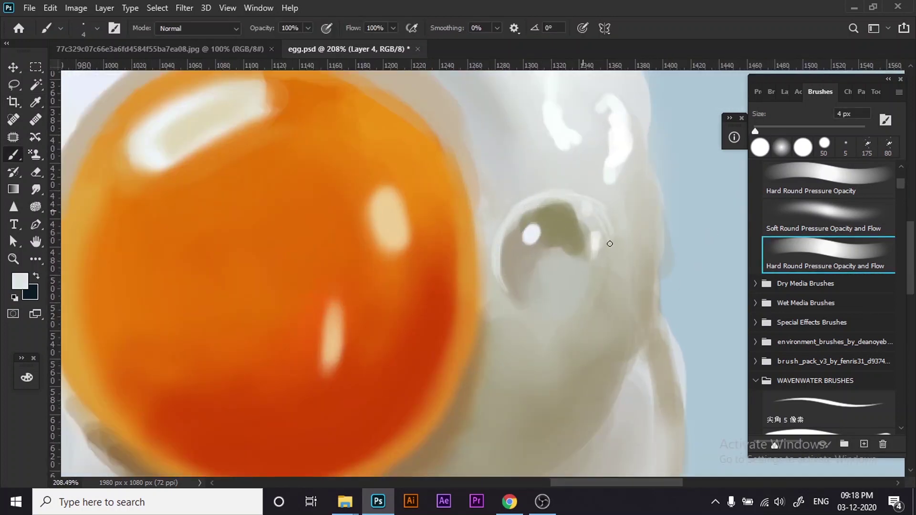
scroll(610, 243, down, 5)
scroll(511, 194, up, 4)
scroll(627, 250, down, 4)
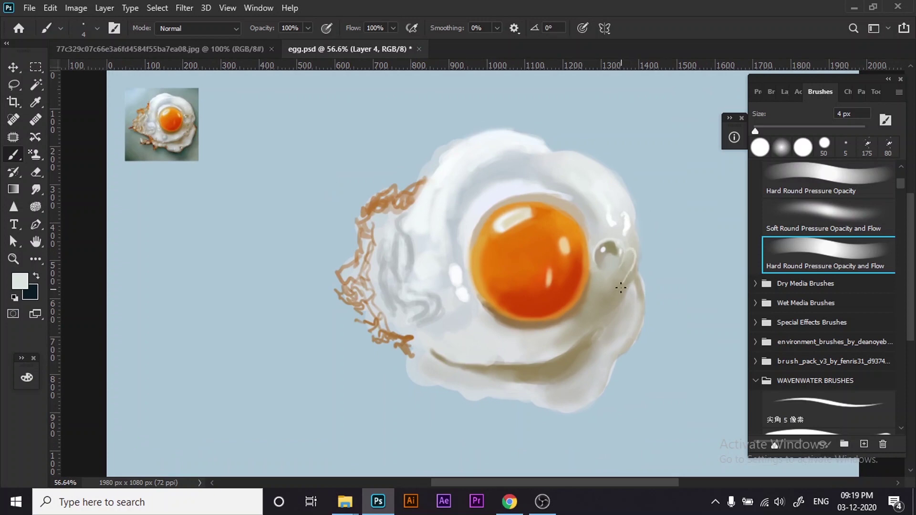
scroll(620, 287, up, 2)
Sample tan-brown, grey, light beige and white for the bubble's rim and glints at 10-25 px.
alt+click(133, 138)
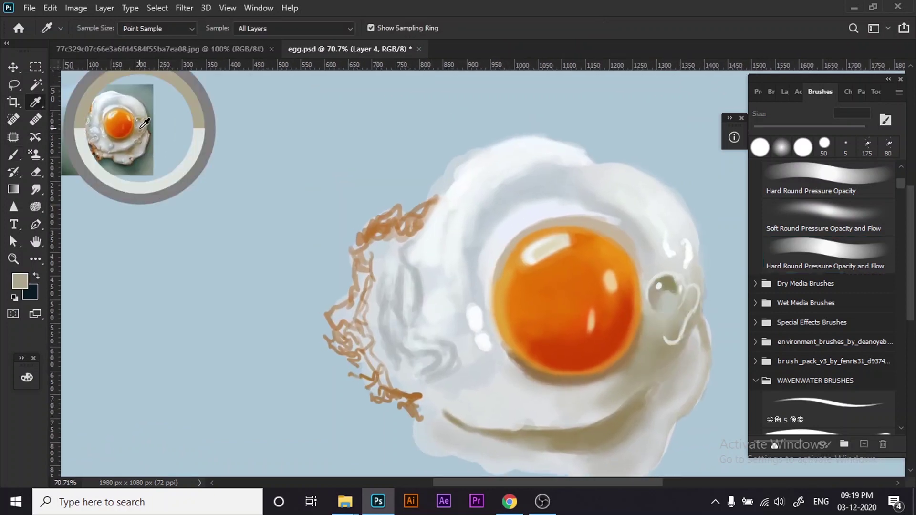
key(bracketright)
key(bracketright)
key(bracketright)
alt+click(144, 132)
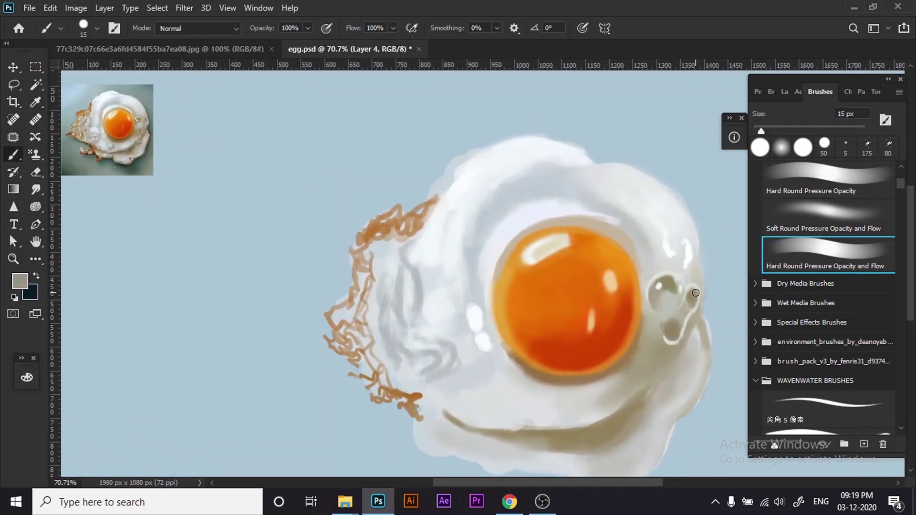
key(bracketright)
alt+click(154, 143)
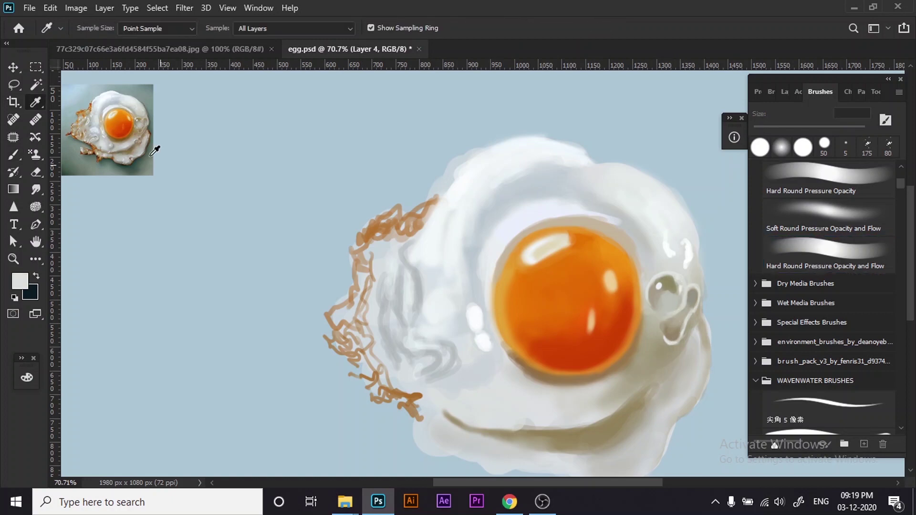
key(bracketleft)
alt+click(672, 330)
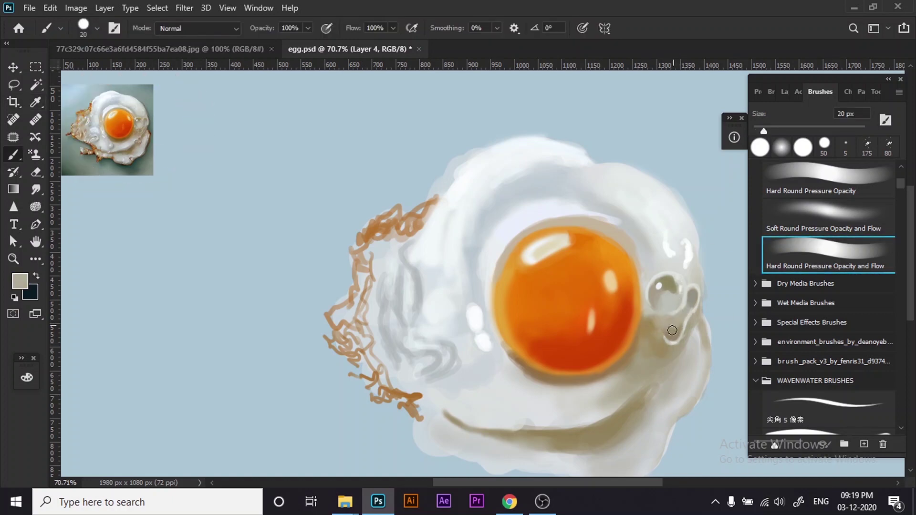
alt+click(572, 198)
key(bracketleft)
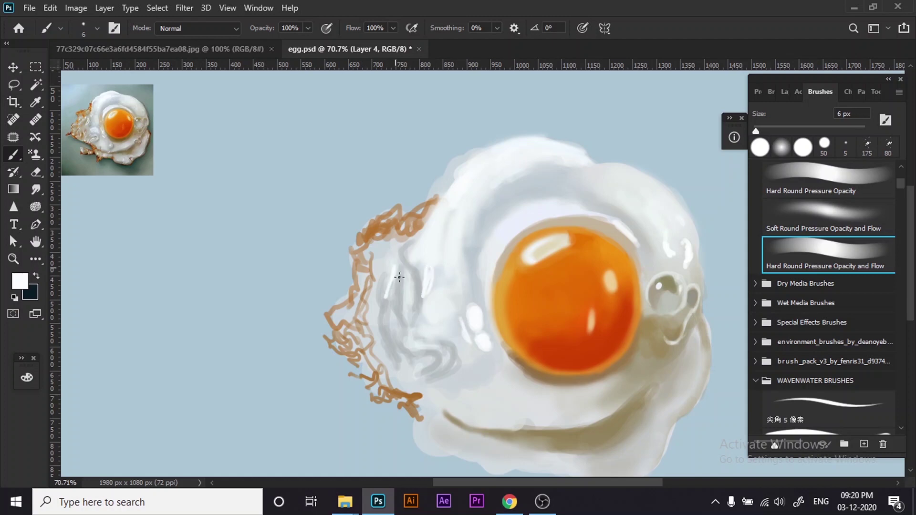
Sample light grey at a 9 px brush and shift the view toward the egg's left side.
alt+click(113, 127)
key(bracketright)
key(bracketright)
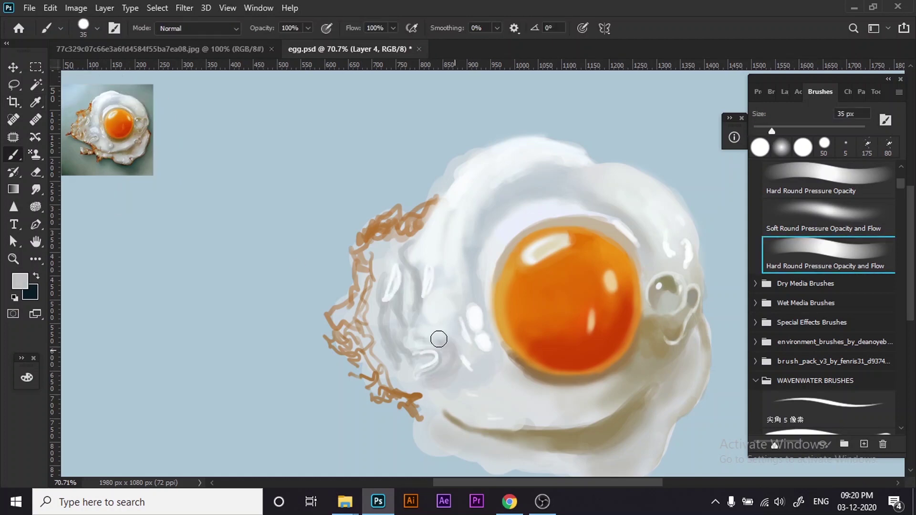
key(bracketright)
drag(389, 336, 369, 307)
Broaden and darken the olive-tan shadow curve beneath the egg with an 8 px brush.
alt+click(115, 127)
key(bracketleft)
key(bracketleft)
key(bracketleft)
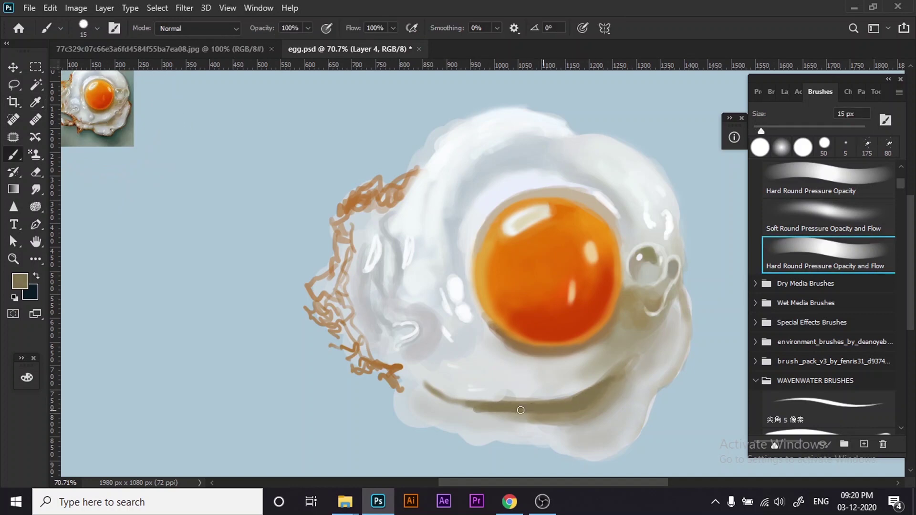
alt+click(127, 119)
drag(502, 416, 586, 414)
key(bracketright)
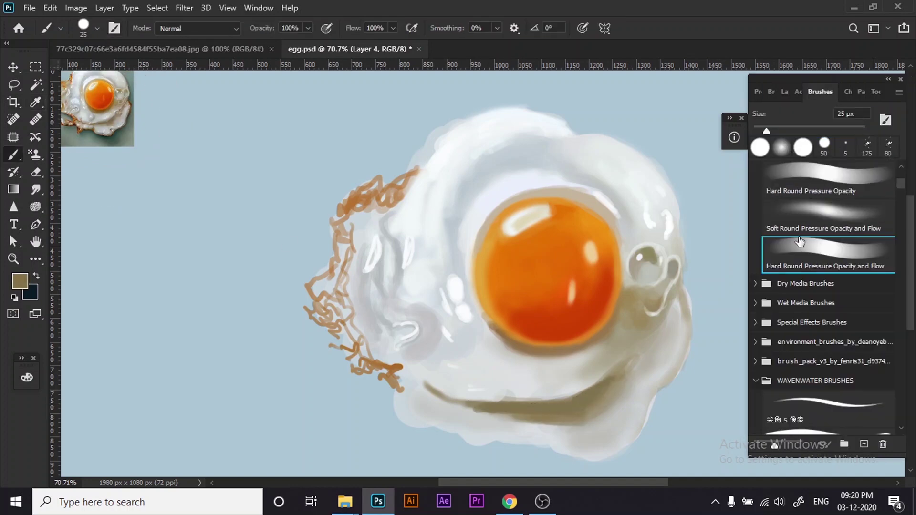
With a soft round brush, blend reference greys and grey-tan into the lower egg white under the yolk.
click(811, 217)
alt+click(563, 419)
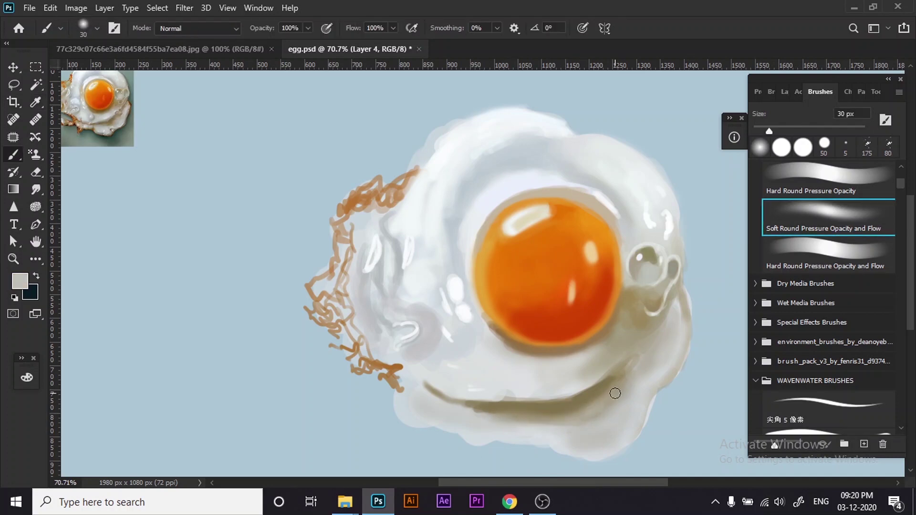
key(bracketleft)
alt+click(125, 123)
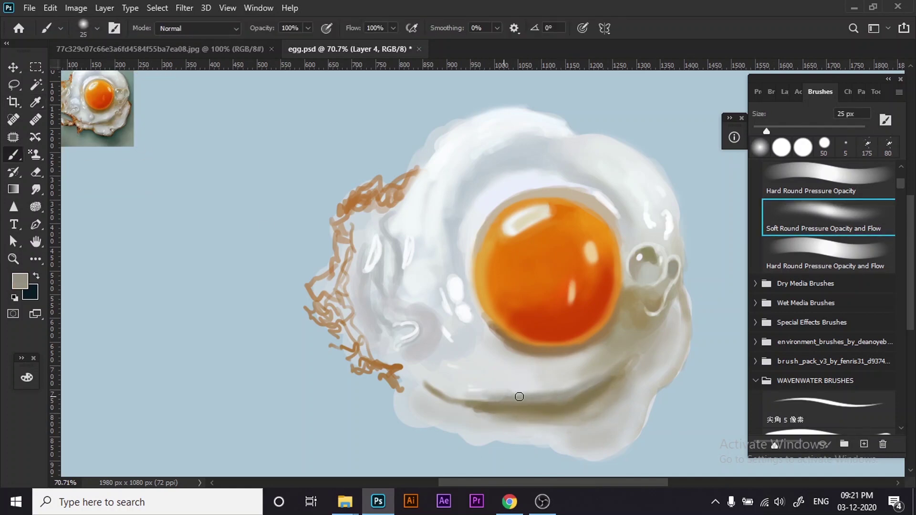
alt+click(119, 128)
key(bracketleft)
alt+click(101, 115)
drag(491, 386, 511, 371)
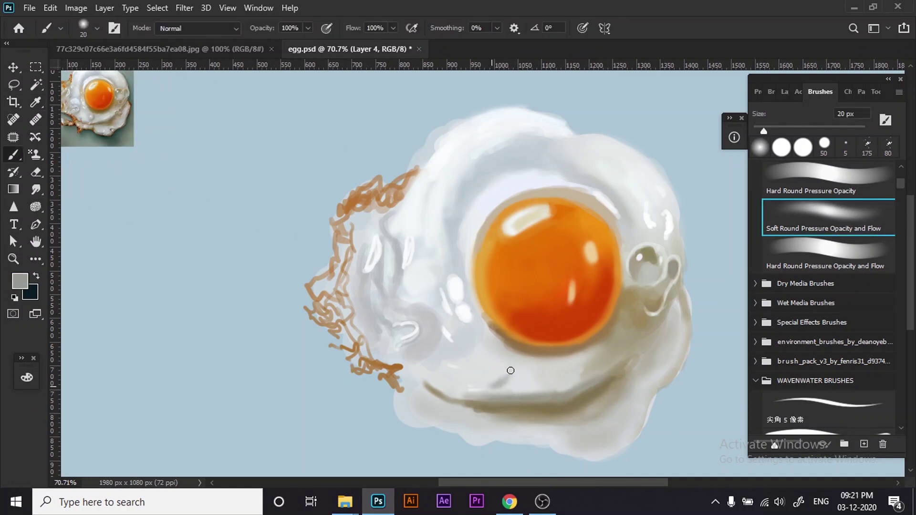
alt+click(103, 122)
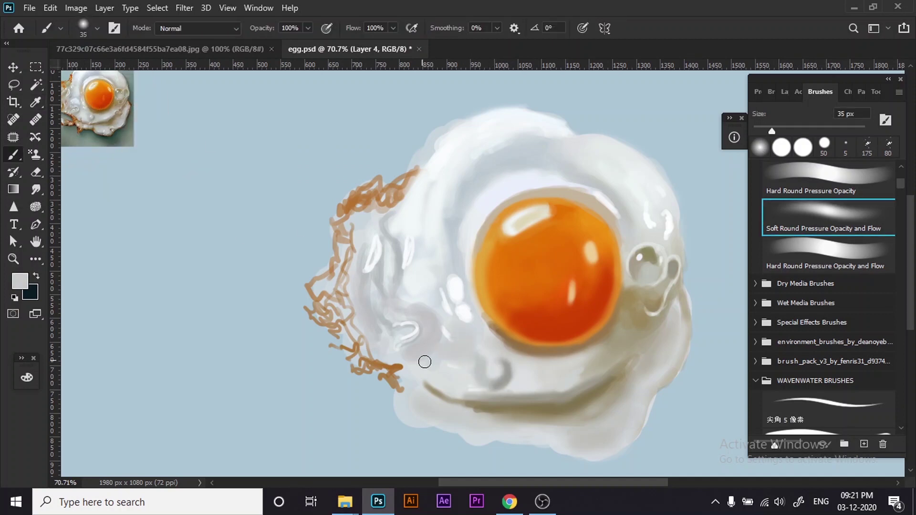
Paint tan and orange-tan strokes along the egg's left crispy edge using reference colours.
scroll(554, 190, down, 5)
scroll(556, 242, up, 3)
scroll(593, 231, up, 2)
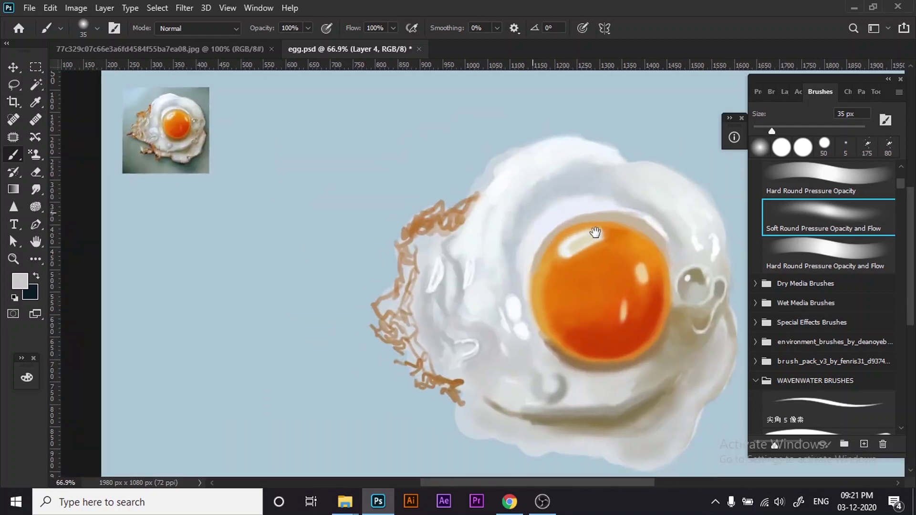
alt+click(189, 148)
mouse_move(419, 286)
mouse_down()
mouse_move(409, 276)
mouse_move(418, 351)
mouse_move(408, 266)
mouse_move(419, 368)
mouse_move(382, 312)
mouse_up()
alt+click(136, 132)
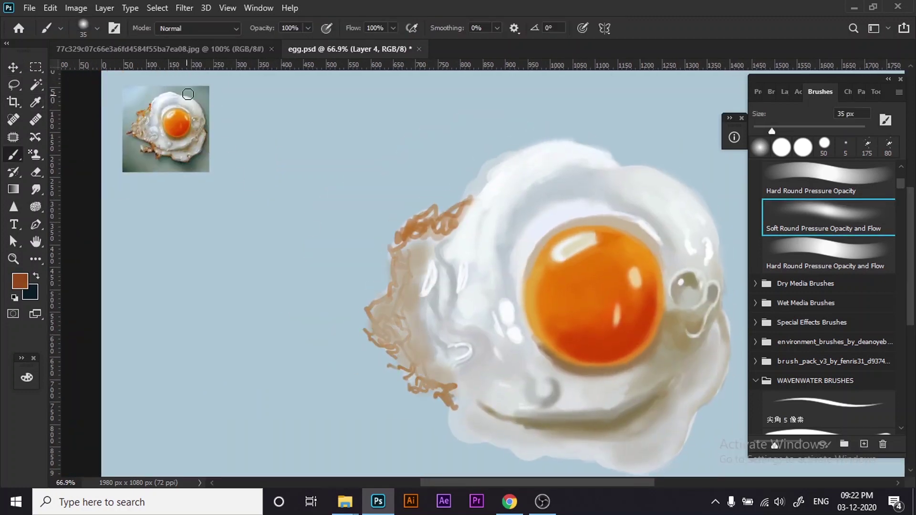
alt+click(139, 119)
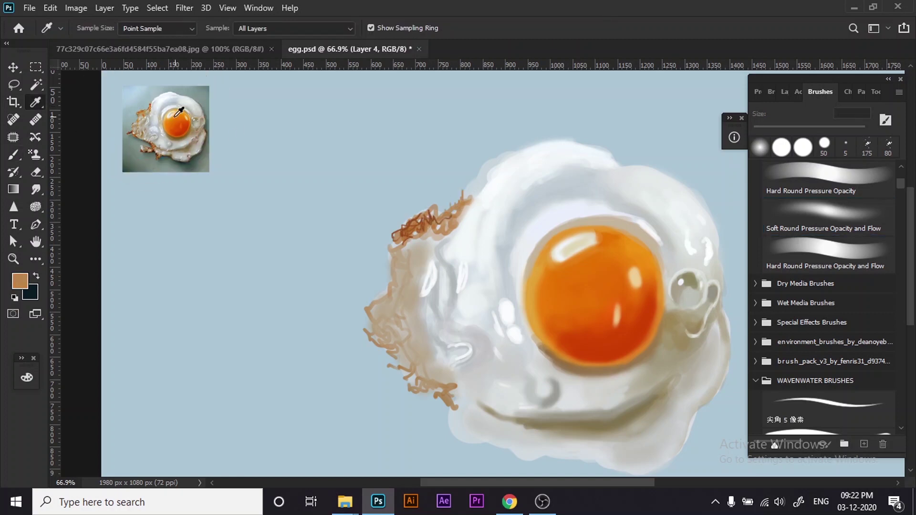
drag(398, 251, 392, 263)
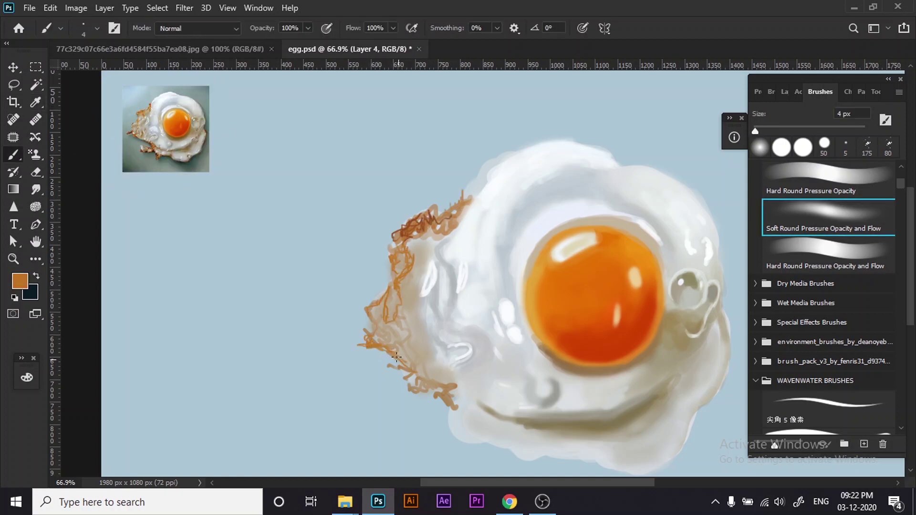
Sample darker brown, grey-beige and egg-white greys to blend the crispy edge inward.
alt+click(154, 134)
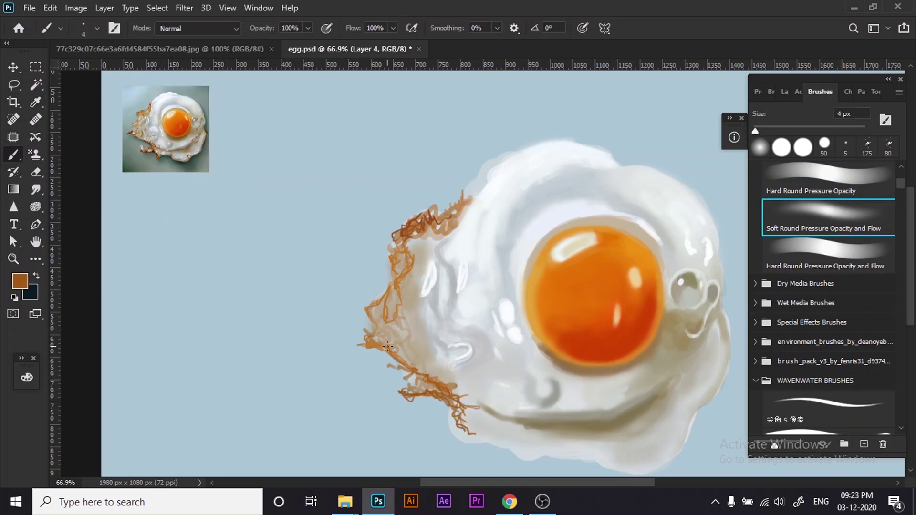
alt+click(152, 136)
key(bracketright)
key(bracketright)
key(bracketright)
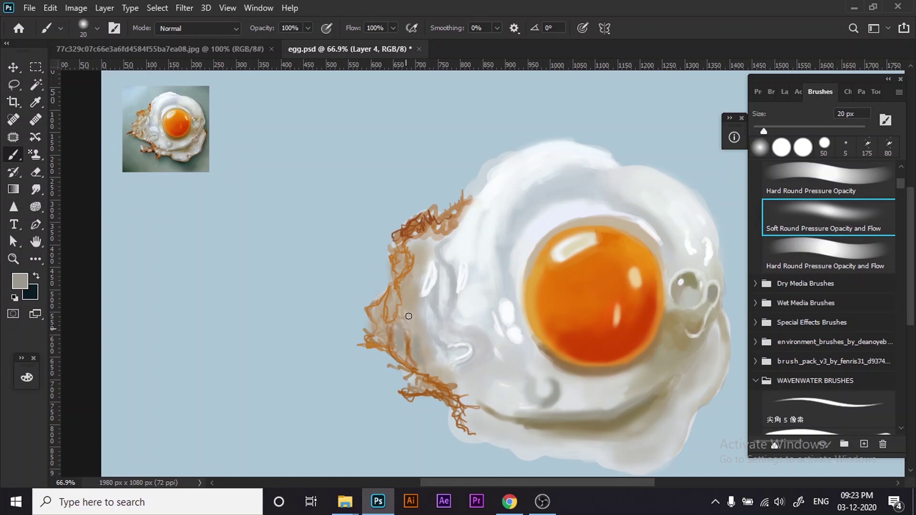
key(bracketright)
alt+click(425, 299)
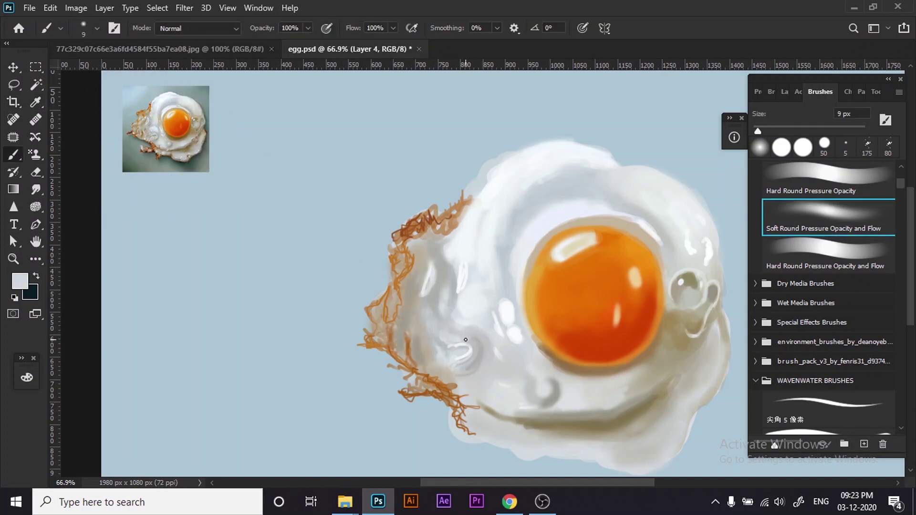
alt+click(438, 357)
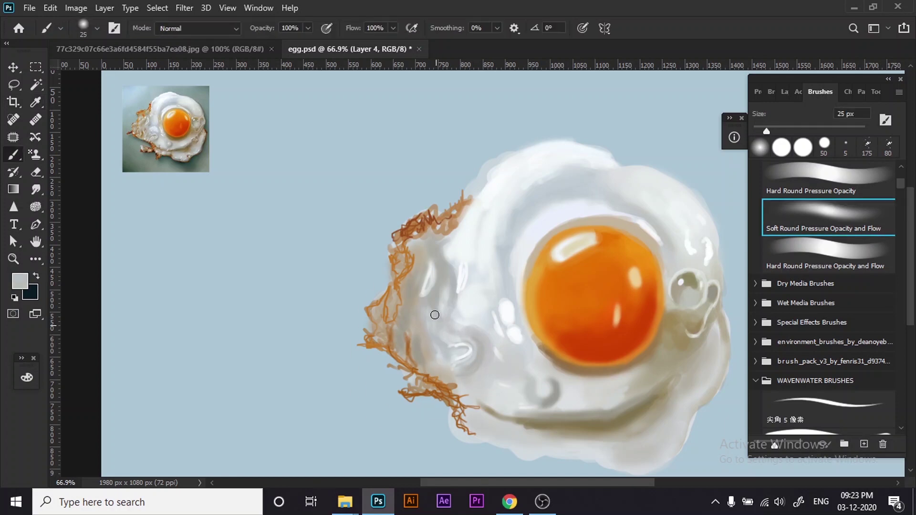
alt+click(148, 132)
key(bracketleft)
key(bracketleft)
key(bracketleft)
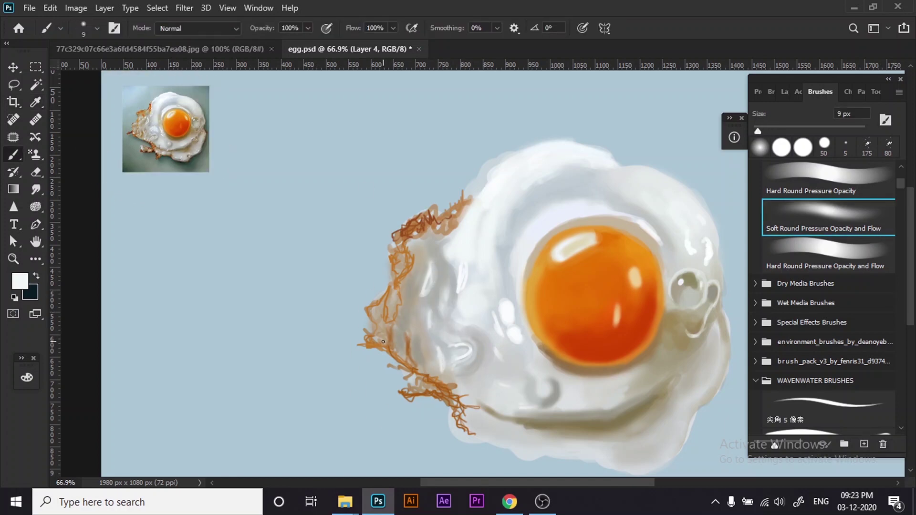
Brighten the egg white below the yolk with a broad stroke of lighter sampled white.
scroll(417, 248, down, 4)
scroll(513, 177, up, 3)
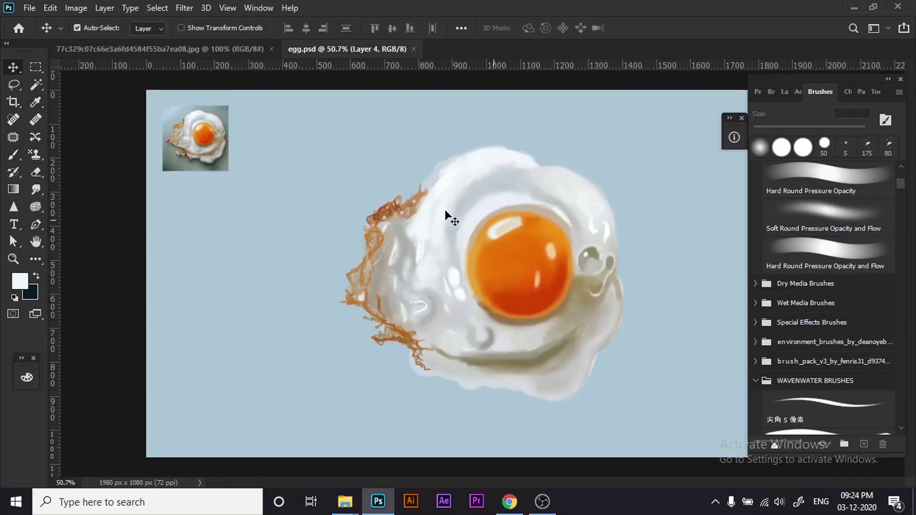
scroll(444, 209, up, 2)
key(b)
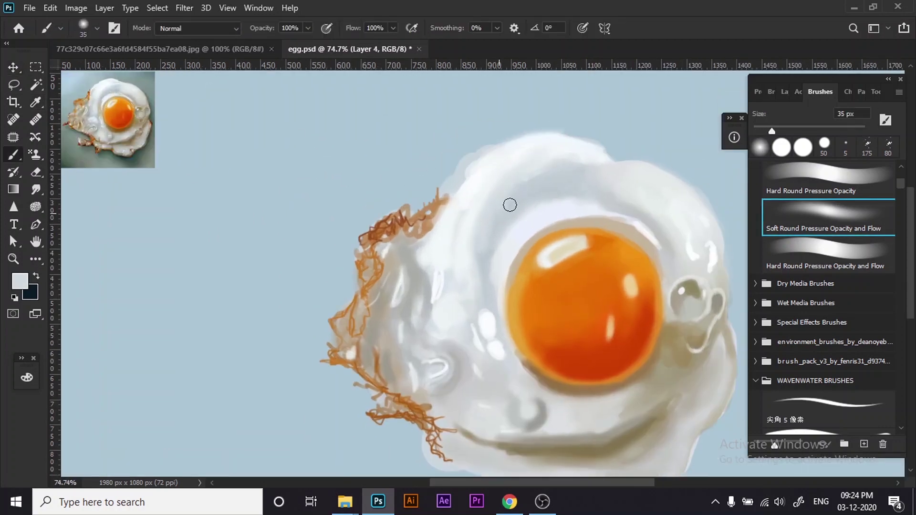
alt+click(494, 158)
key(bracketleft)
alt+click(506, 209)
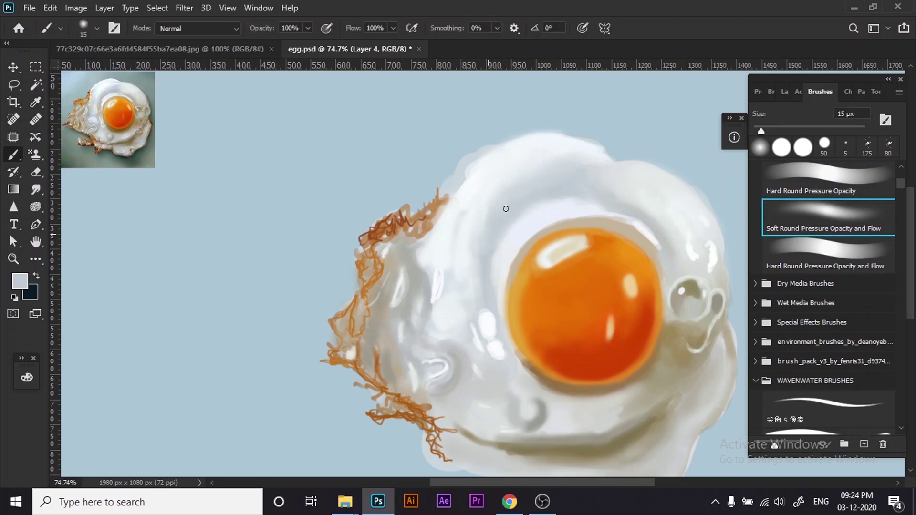
alt+click(452, 241)
key(bracketright)
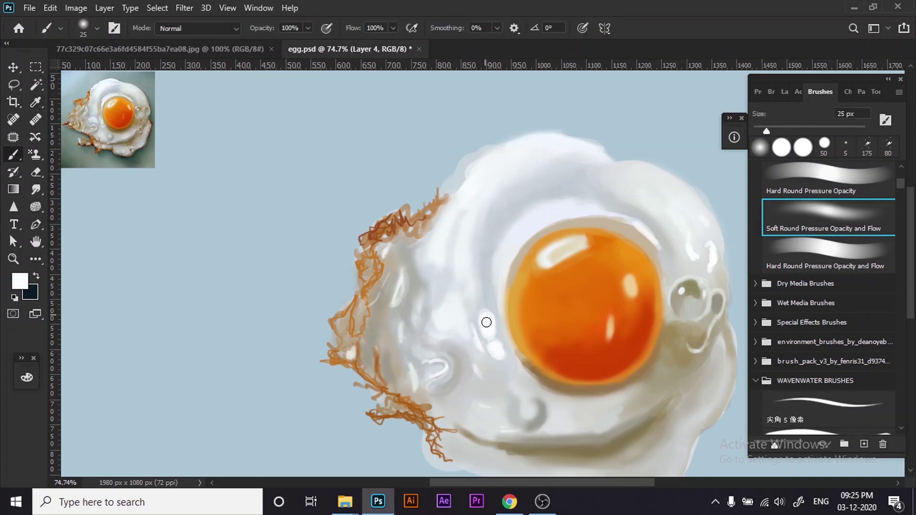
alt+click(477, 390)
key(bracketright)
mouse_move(478, 390)
mouse_down()
mouse_move(472, 418)
mouse_move(591, 419)
mouse_move(653, 380)
mouse_up()
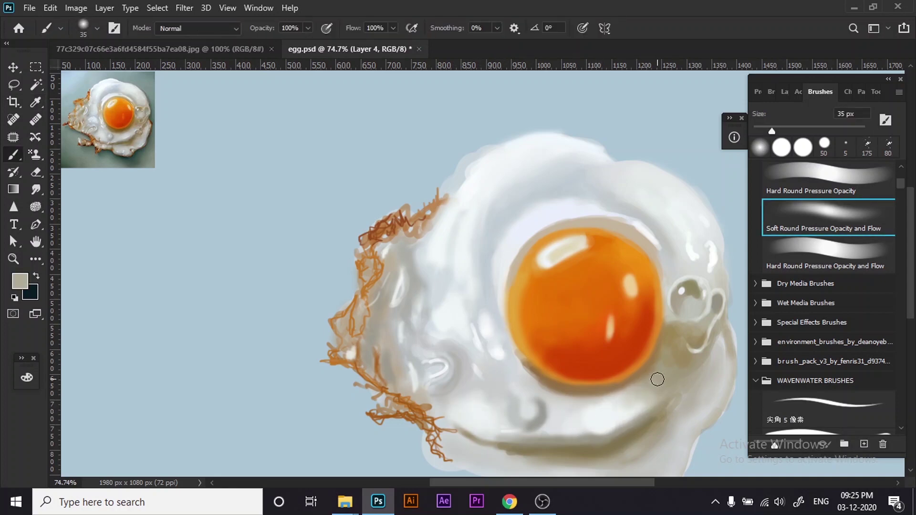
Sample reference white, egg beige and yolk tones, resizing the brush for fine highlights.
alt+click(126, 96)
key(bracketleft)
key(bracketleft)
key(bracketleft)
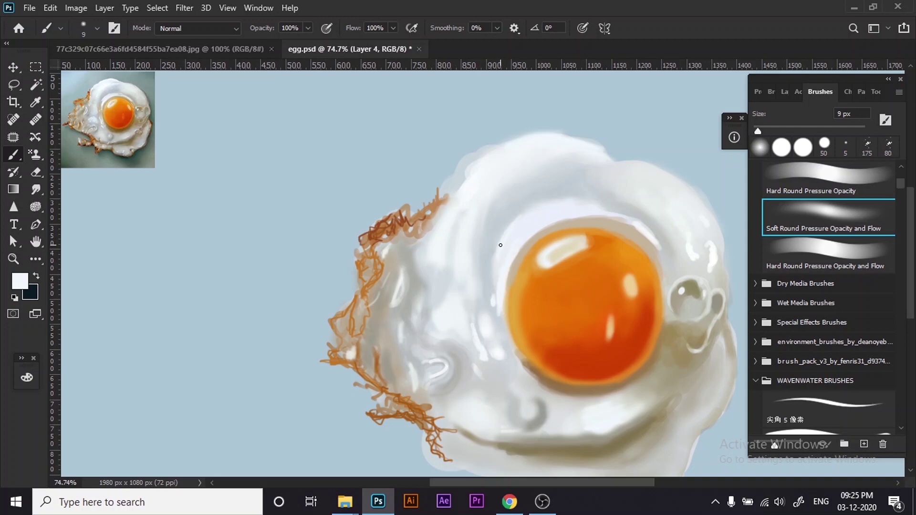
alt+click(521, 255)
key(bracketright)
key(bracketright)
key(bracketright)
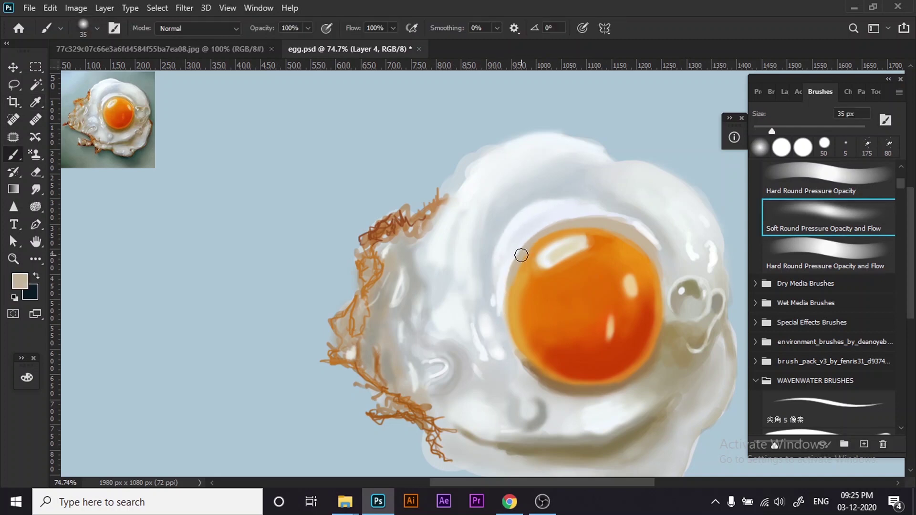
alt+click(589, 238)
key(bracketright)
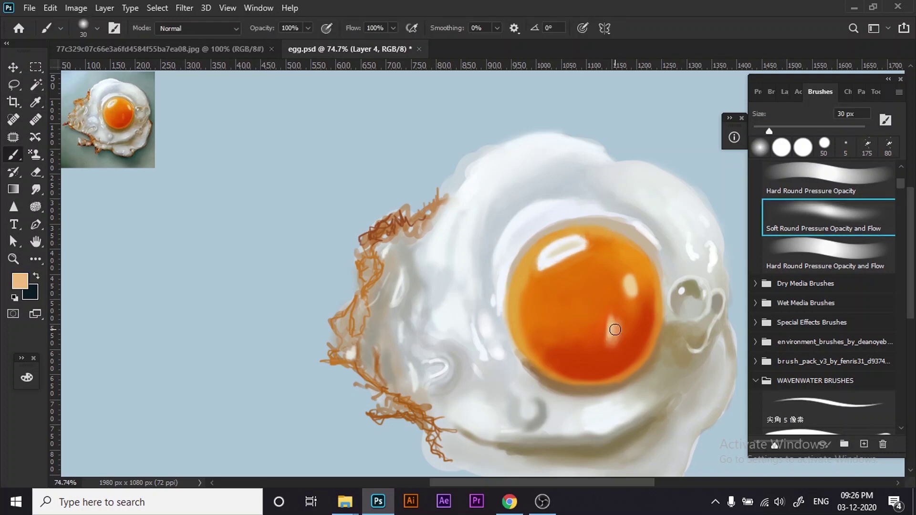
alt+click(661, 262)
key(bracketleft)
key(bracketleft)
key(bracketleft)
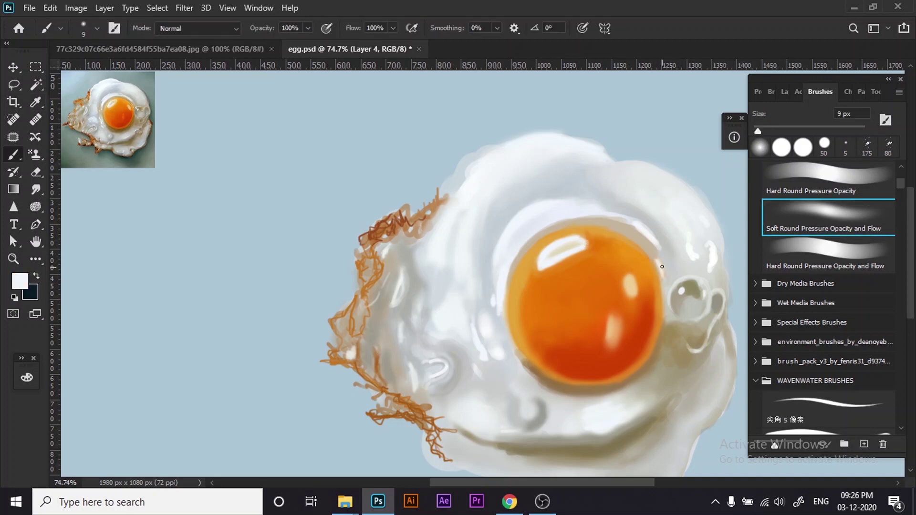
Draw a thin white highlight line on the lower-right egg white and choose the 5 px hard brush.
scroll(621, 406, down, 1)
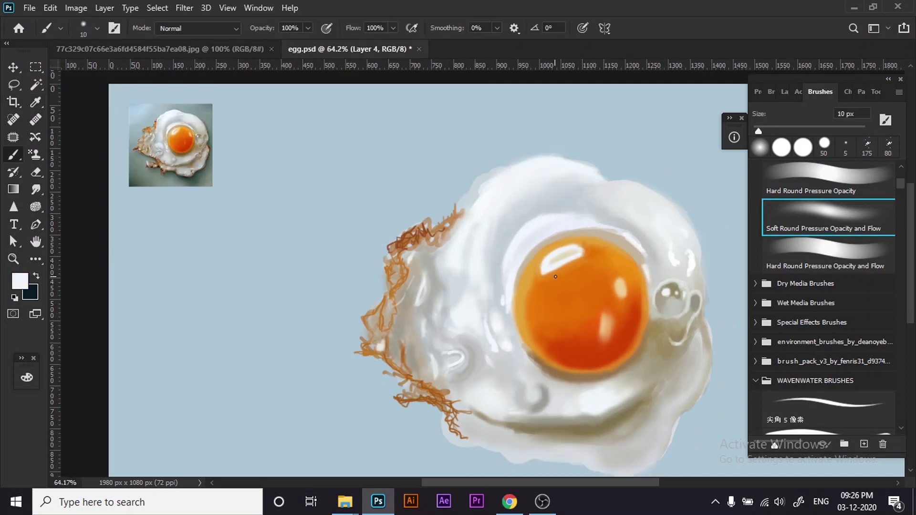
key(period)
key(comma)
key(comma)
key(bracketleft)
key(bracketleft)
drag(641, 386, 664, 370)
click(788, 407)
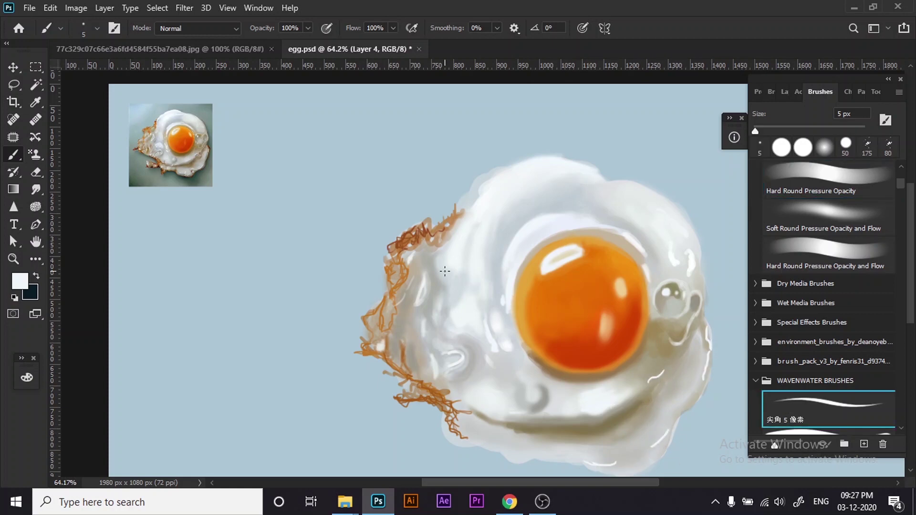
scroll(403, 279, down, 1)
scroll(428, 367, up, 1)
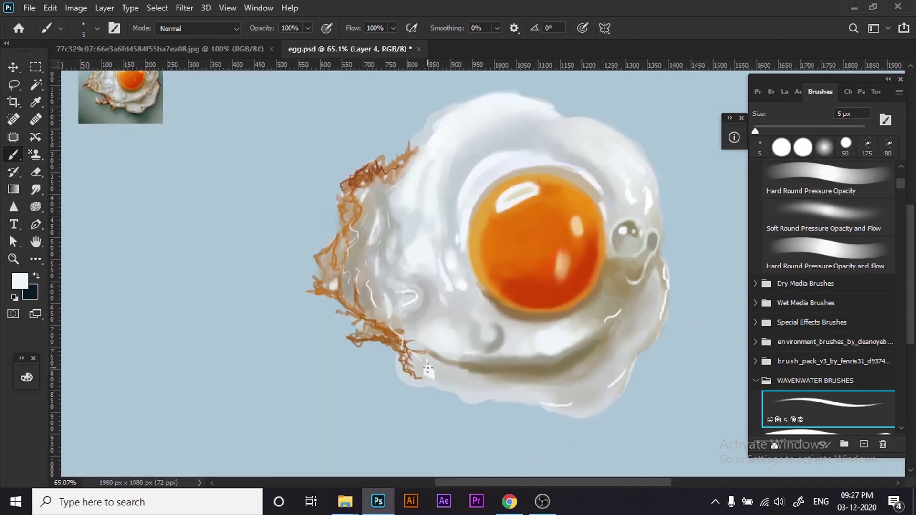
scroll(451, 381, down, 2)
key(v)
scroll(542, 181, up, 2)
Give the egg layer (Layer 4) a soft drop shadow with adjusted size, angle and distance.
scroll(542, 181, down, 1)
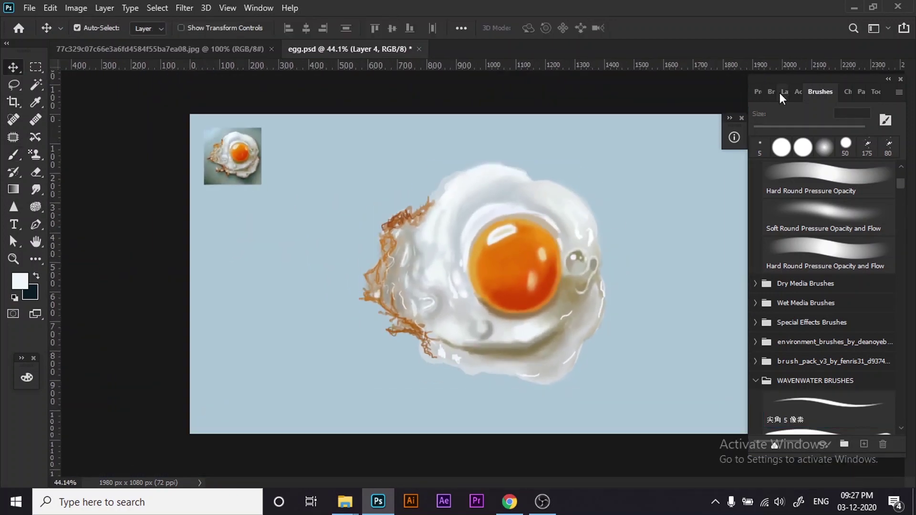
click(784, 91)
double_click(851, 200)
mouse_move(789, 70)
mouse_down()
mouse_move(817, 45)
mouse_move(768, 41)
mouse_up()
drag(814, 175, 830, 175)
mouse_move(828, 122)
mouse_down()
mouse_move(806, 123)
mouse_move(818, 111)
mouse_up()
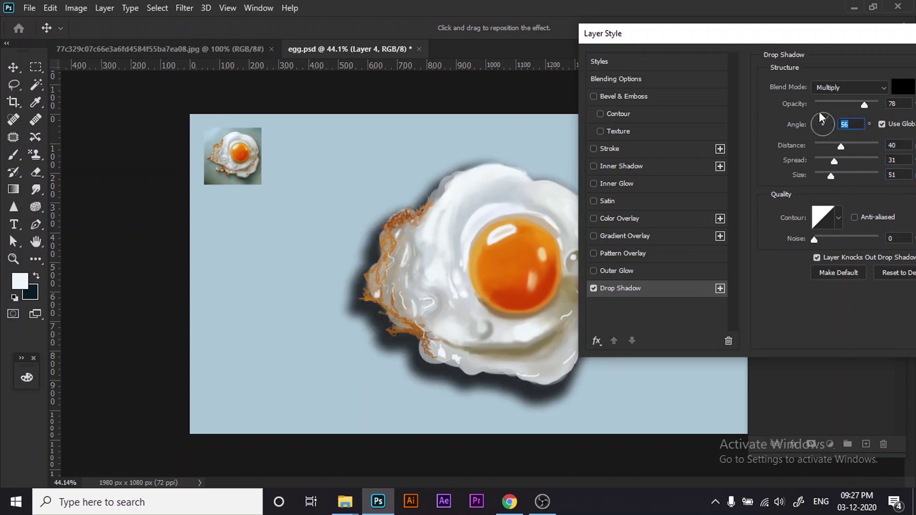
mouse_move(846, 146)
mouse_down()
mouse_move(814, 146)
mouse_move(809, 164)
mouse_move(841, 173)
mouse_up()
drag(859, 33, 815, 36)
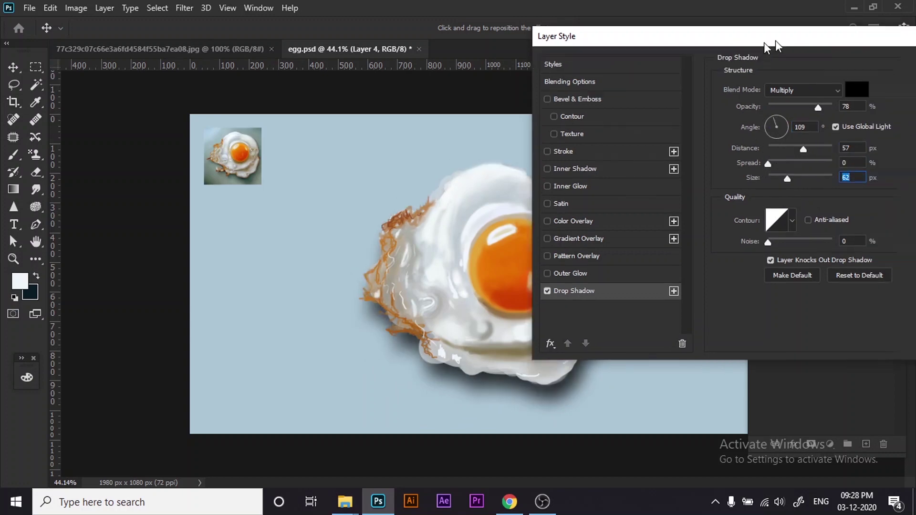
click(855, 66)
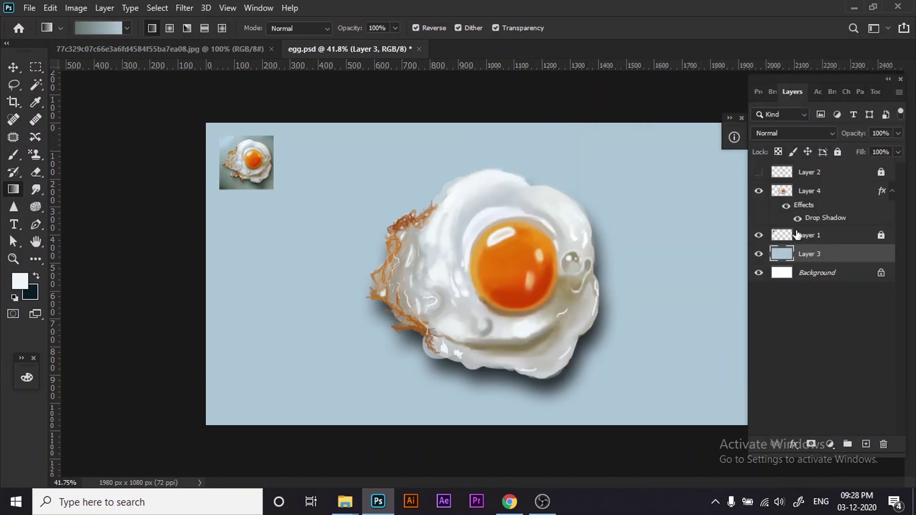
Repaint Layer 3 as a grey-blue gradient and erase white fringes along the egg's edges.
scroll(477, 272, down, 2)
drag(437, 266, 811, 305)
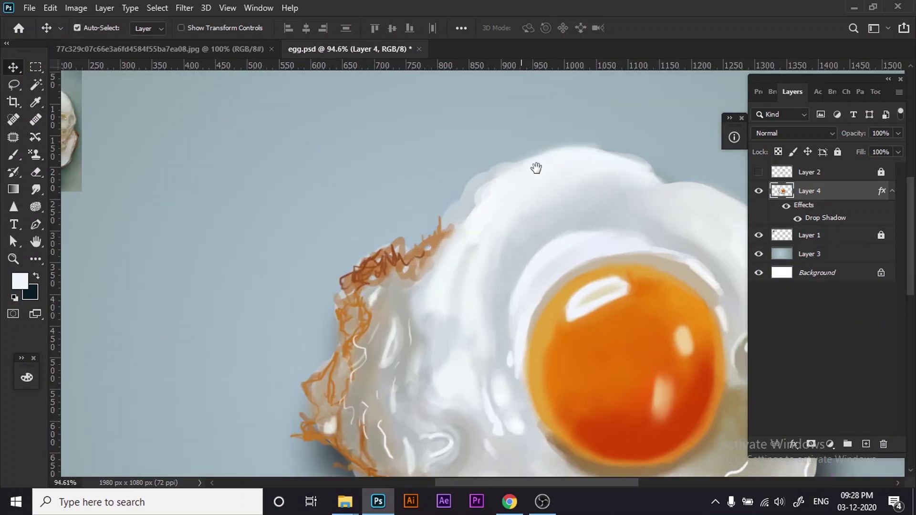
key(bracketright)
key(bracketright)
key(bracketright)
scroll(447, 173, right, 5)
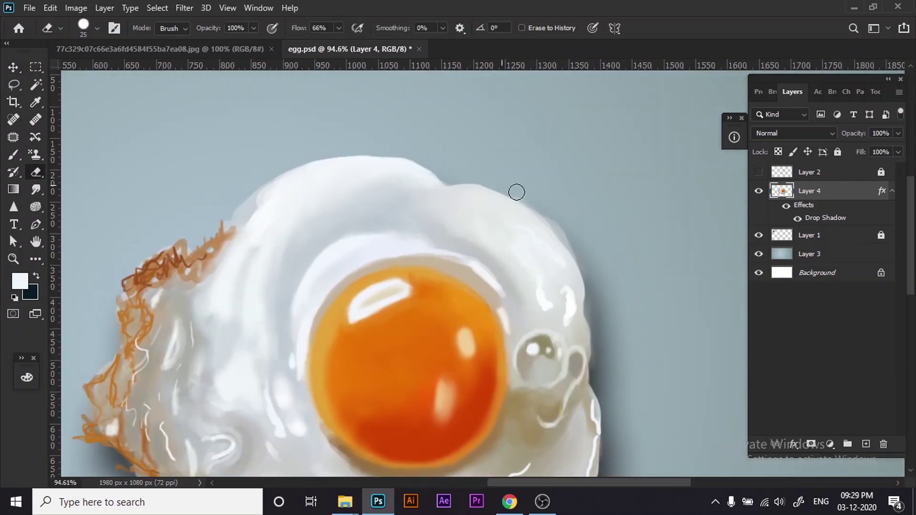
drag(516, 192, 588, 258)
scroll(459, 403, down, 3)
scroll(440, 362, up, 3)
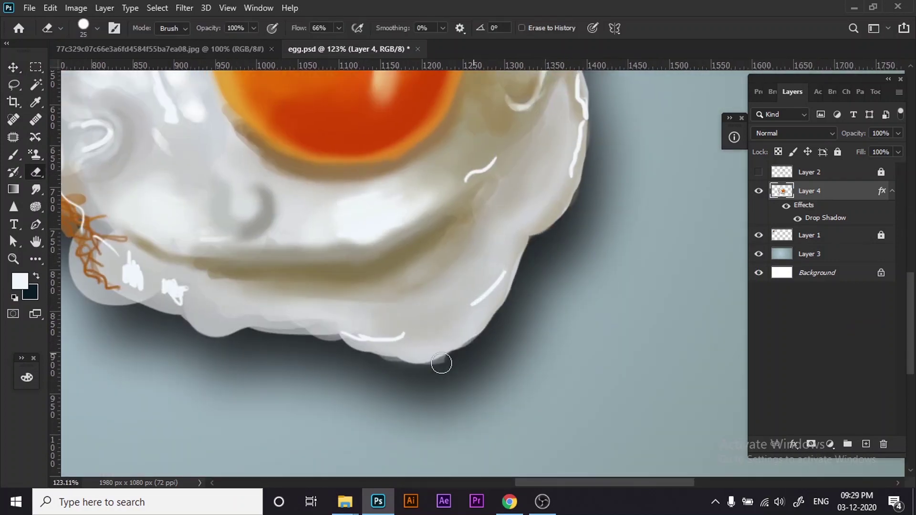
scroll(288, 325, down, 2)
drag(287, 326, 215, 302)
scroll(215, 302, down, 3)
key(v)
scroll(581, 211, up, 2)
Sample a grey from the egg white and shrink the brush to 9 px.
key(i)
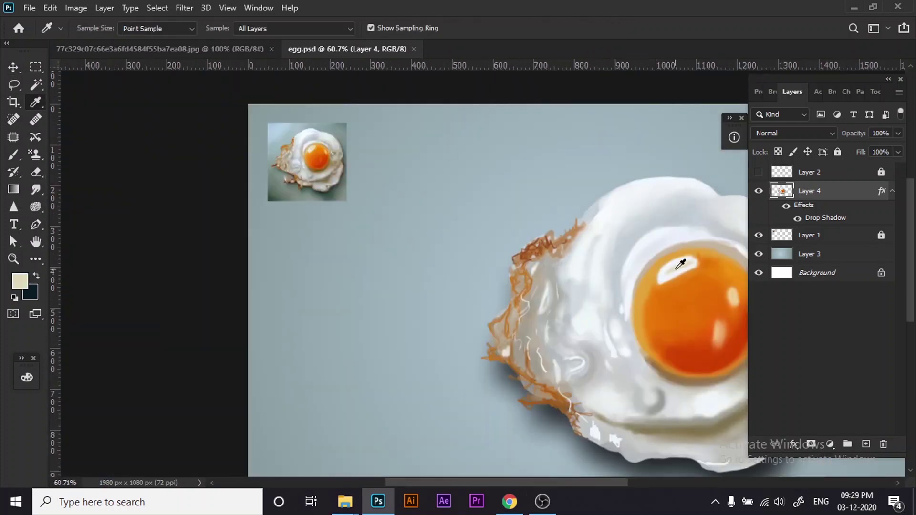
key(b)
scroll(622, 221, up, 1)
key(i)
click(635, 236)
key(v)
key(b)
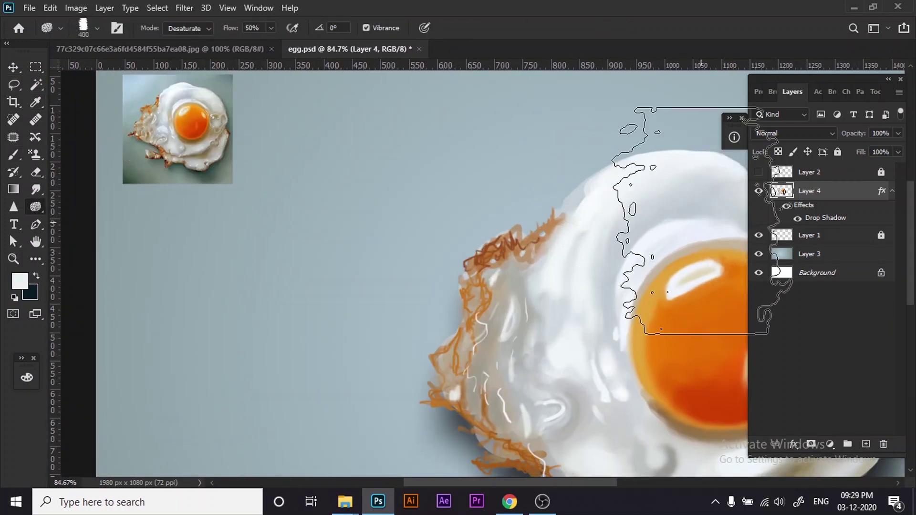
key(F5)
click(805, 117)
key([)
key([)
key([)
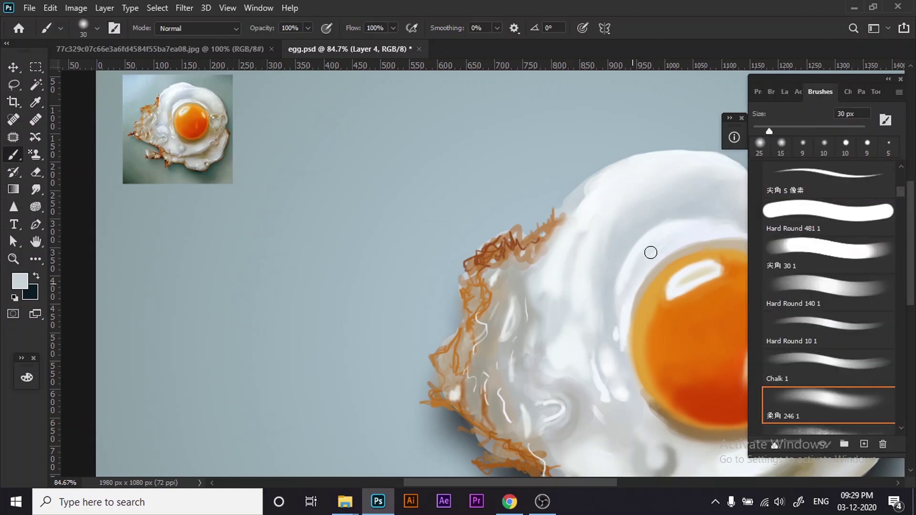
scroll(695, 218, up, 1)
key(bracketleft)
key(bracketleft)
key(bracketleft)
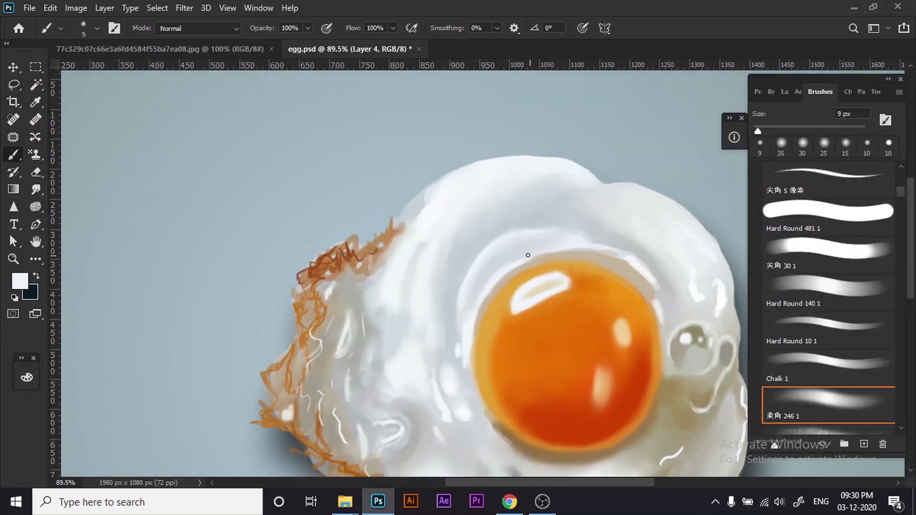
Sample a tan colour from the egg for painting.
scroll(443, 282, down, 3)
scroll(490, 262, up, 2)
scroll(491, 262, up, 1)
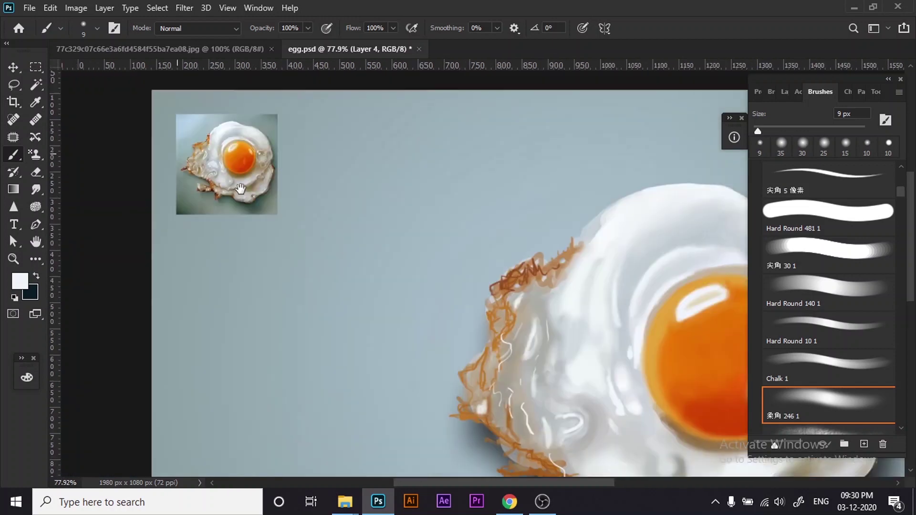
scroll(222, 173, up, 4)
key(i)
click(222, 172)
key(b)
scroll(491, 368, down, 5)
scroll(490, 351, down, 1)
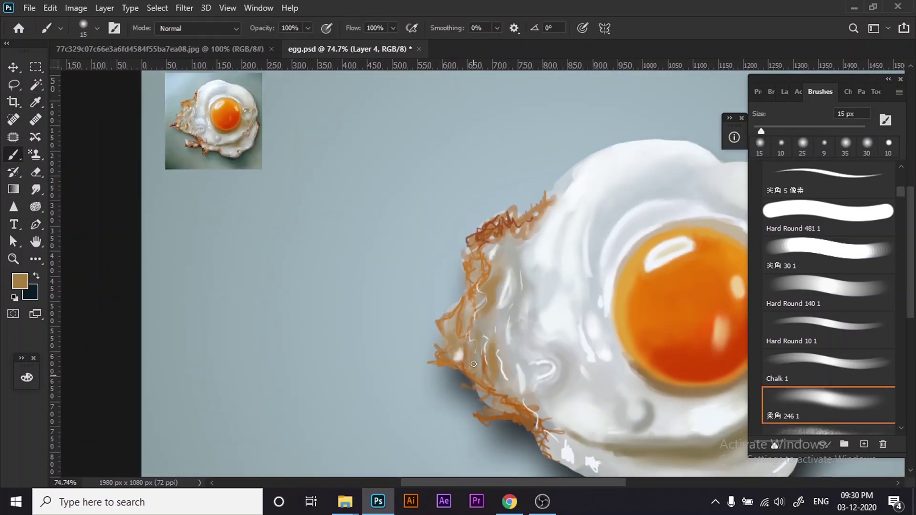
scroll(474, 364, down, 2)
key(v)
scroll(341, 128, up, 5)
scroll(388, 160, down, 2)
scroll(199, 135, down, 3)
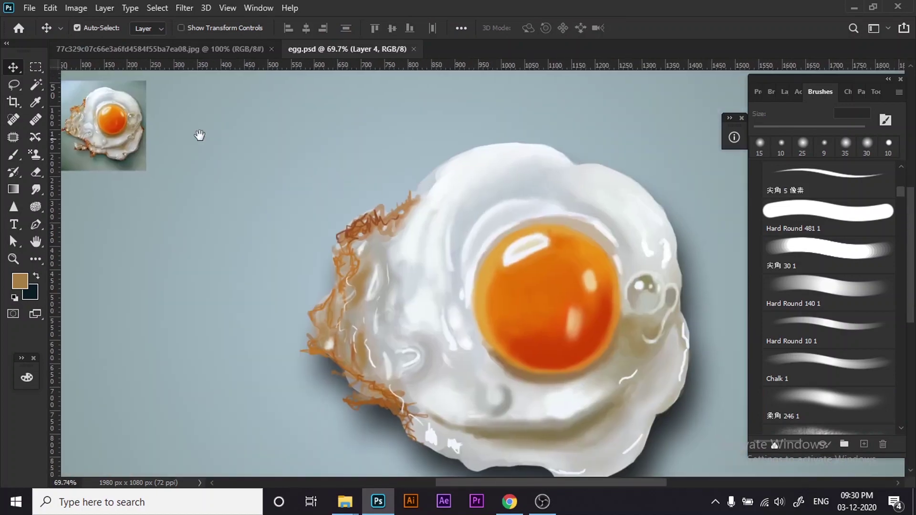
scroll(399, 150, up, 1)
scroll(400, 216, up, 3)
scroll(400, 216, down, 6)
Paint a light 7 px stroke below the bubble using a sampled light tan.
key(i)
click(587, 284)
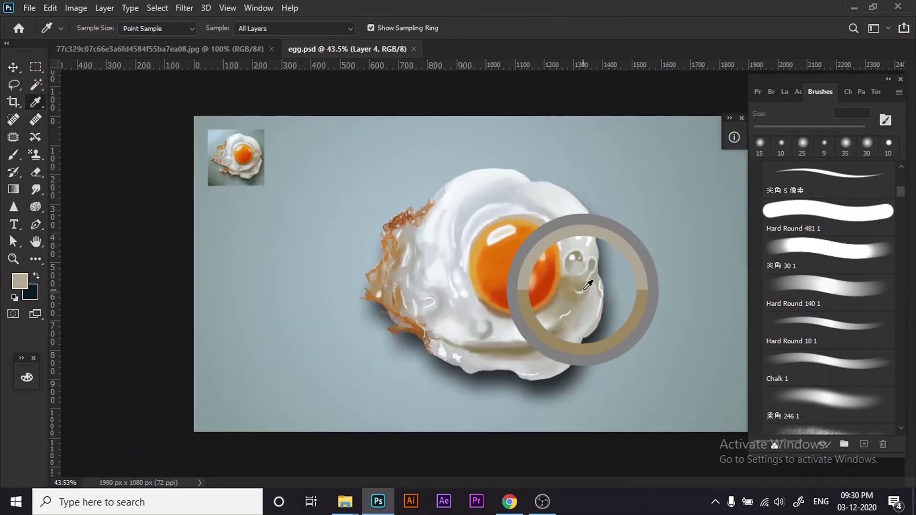
key(b)
scroll(525, 287, up, 2)
key(bracketleft)
key(bracketleft)
key(bracketleft)
alt+click(615, 286)
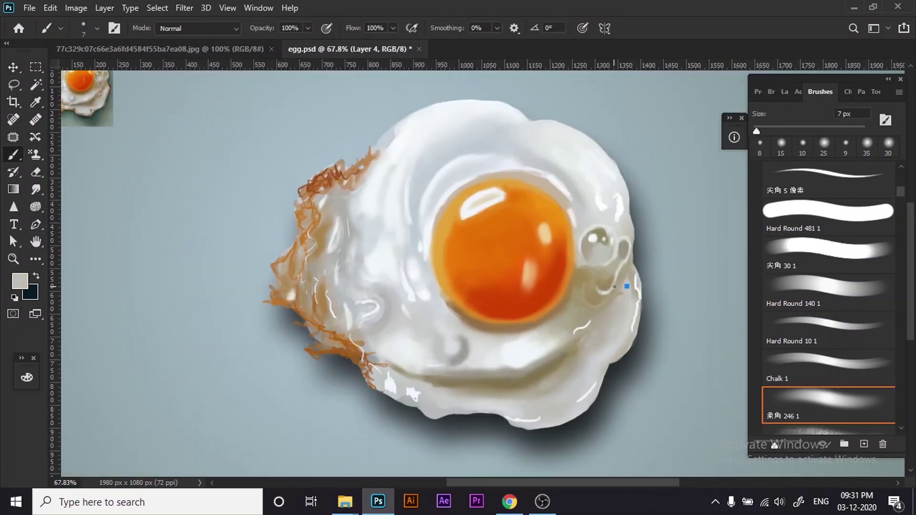
drag(614, 286, 605, 310)
scroll(583, 260, down, 1)
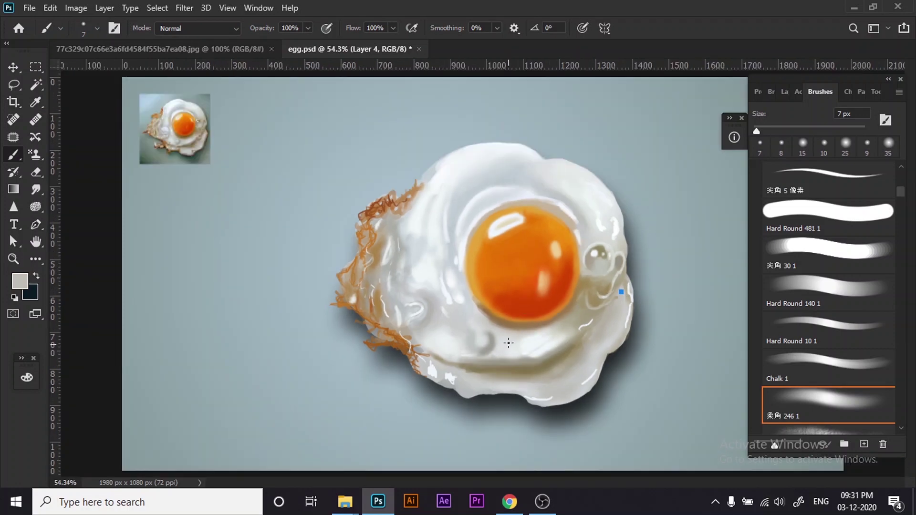
scroll(543, 186, up, 2)
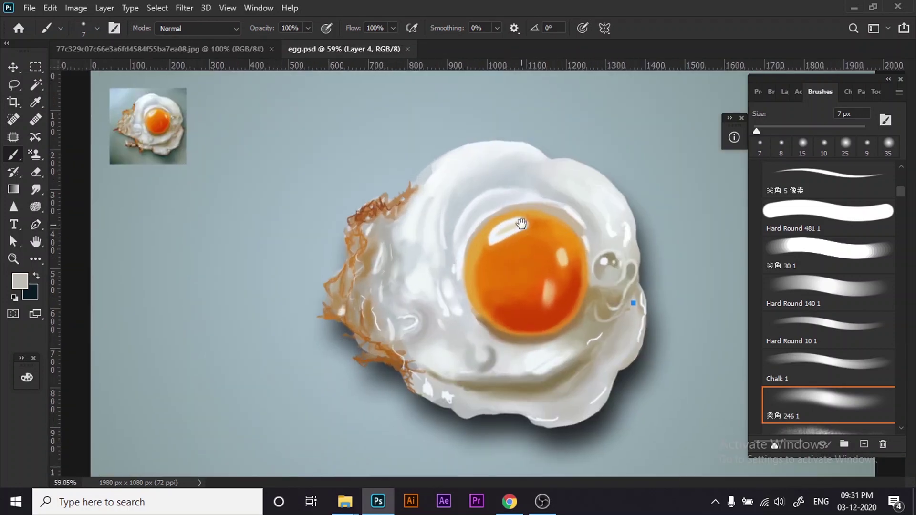
scroll(493, 189, up, 3)
scroll(493, 189, down, 5)
Rotate the view and paint a dark tan 9 px stroke along the yolk's top edge.
alt+click(307, 138)
scroll(474, 415, up, 5)
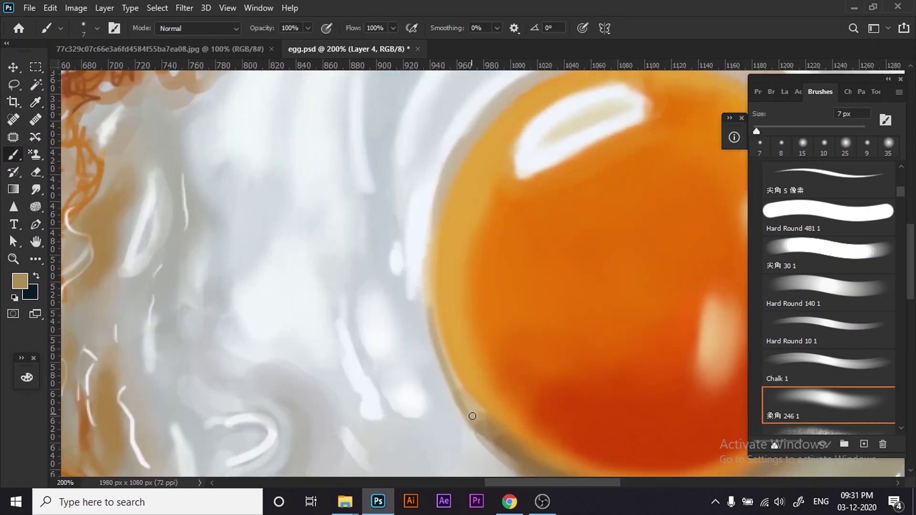
scroll(358, 286, down, 5)
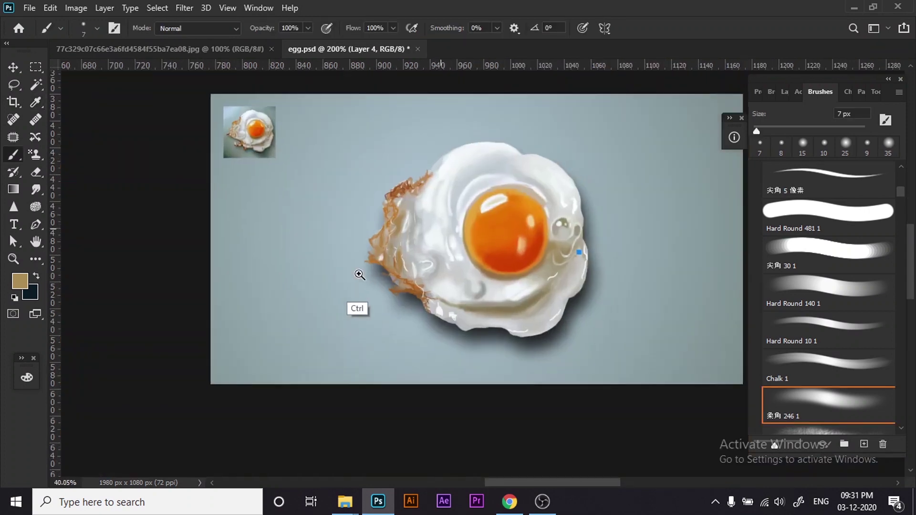
scroll(358, 286, up, 4)
key(r)
mouse_move(477, 167)
mouse_down()
mouse_move(372, 267)
mouse_move(428, 191)
mouse_up()
key(b)
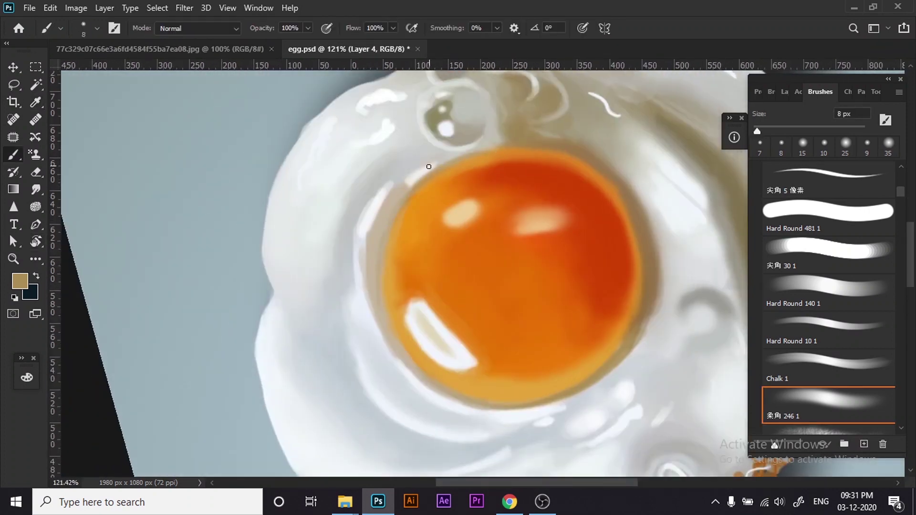
key(bracketright)
drag(495, 145, 450, 161)
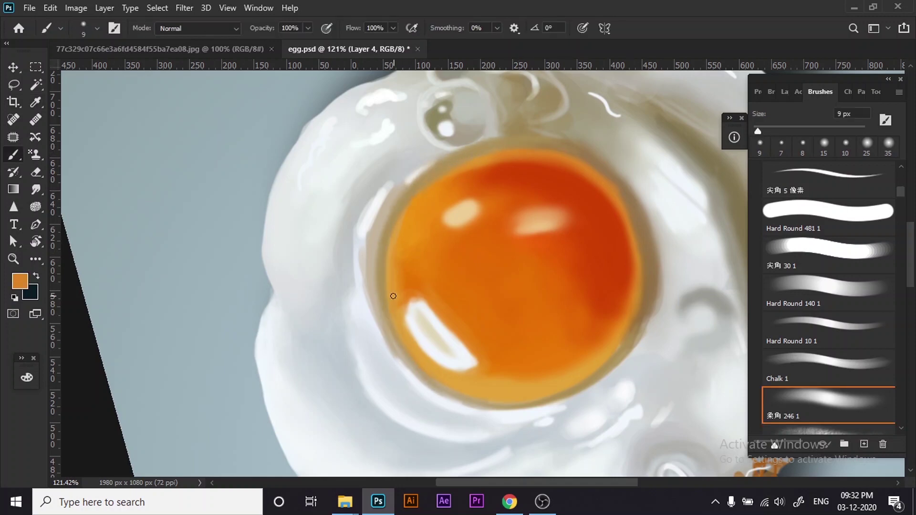
Blend the yolk rim with sampled orange and tan colours at a new view angle.
alt+click(393, 295)
drag(393, 297, 417, 188)
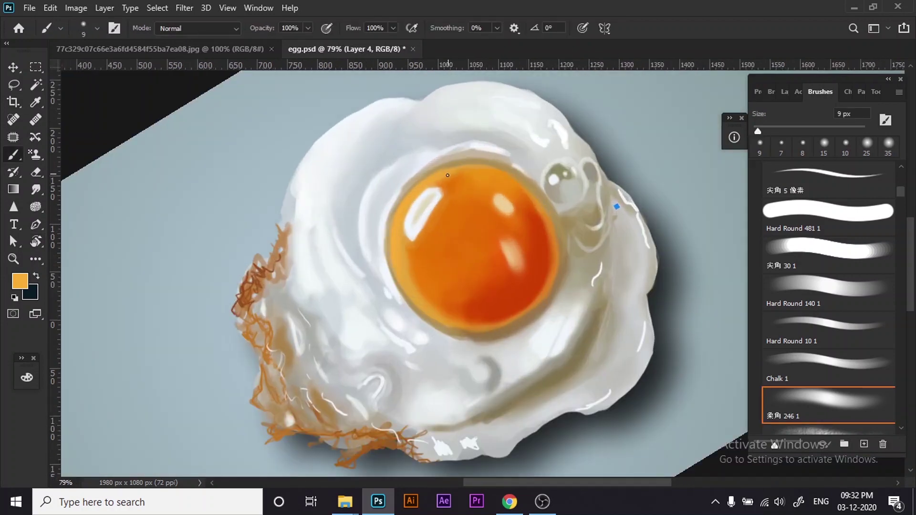
scroll(448, 175, up, 1)
alt+click(390, 211)
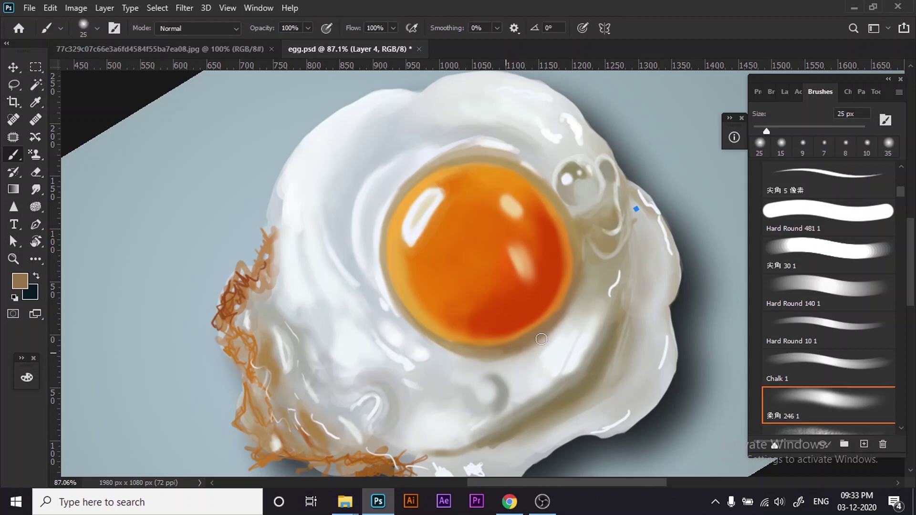
alt+click(506, 340)
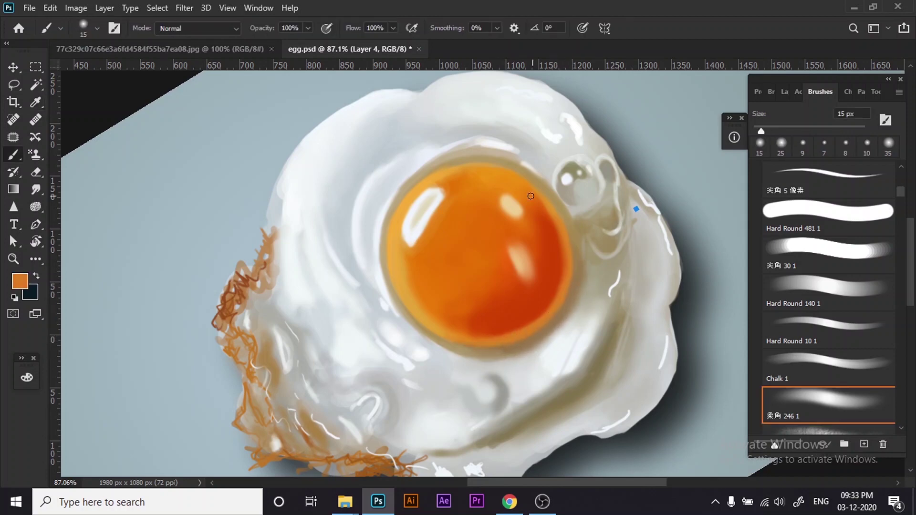
Reset the canvas view rotation and shift the grey background layer aside.
key(ctrl+minus)
key(ctrl+minus)
key(Escape)
key(v)
mouse_move(568, 213)
mouse_down()
mouse_move(471, 314)
mouse_move(454, 174)
mouse_up()
scroll(582, 188, up, 2)
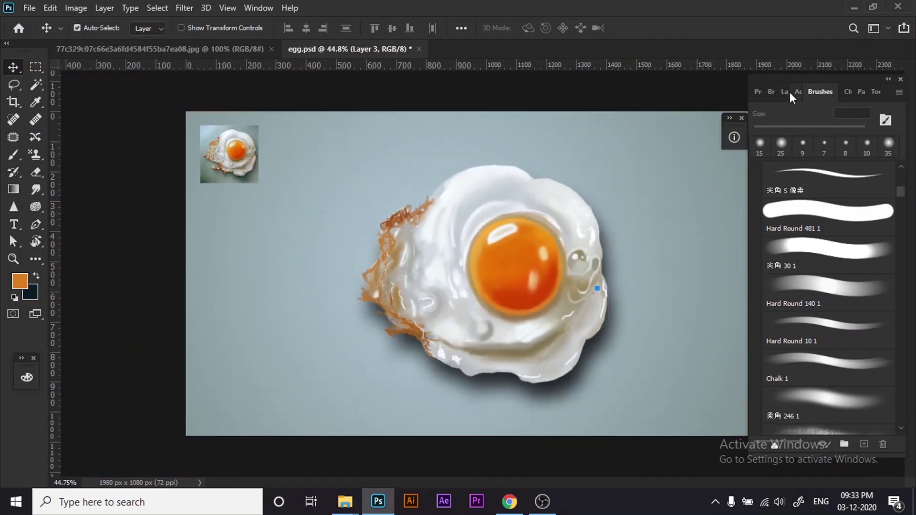
Raise the image contrast to 63 with Brightness/Contrast.
key(F7)
click(76, 8)
click(262, 38)
drag(714, 185, 777, 184)
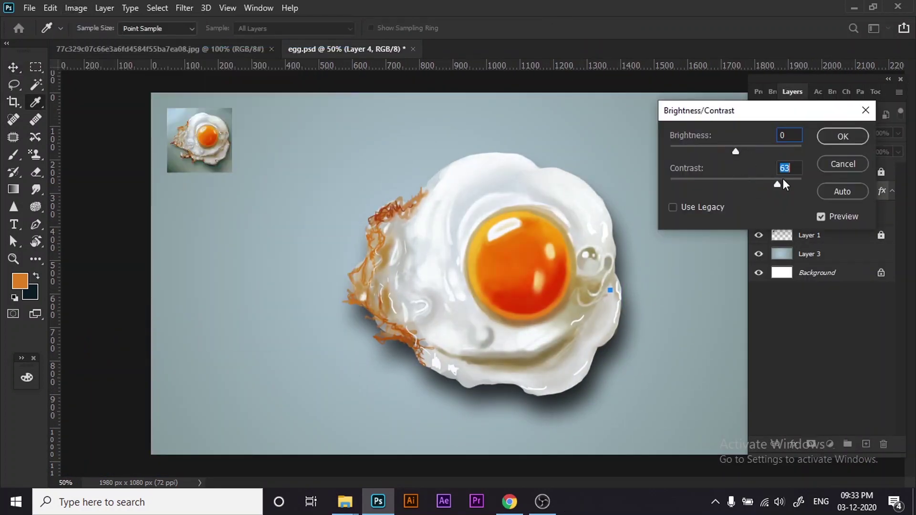
scroll(778, 189, down, 1)
key(Return)
Pass through Vibrance, then boost Hue/Saturation saturation to +47.
click(76, 8)
click(120, 39)
click(262, 85)
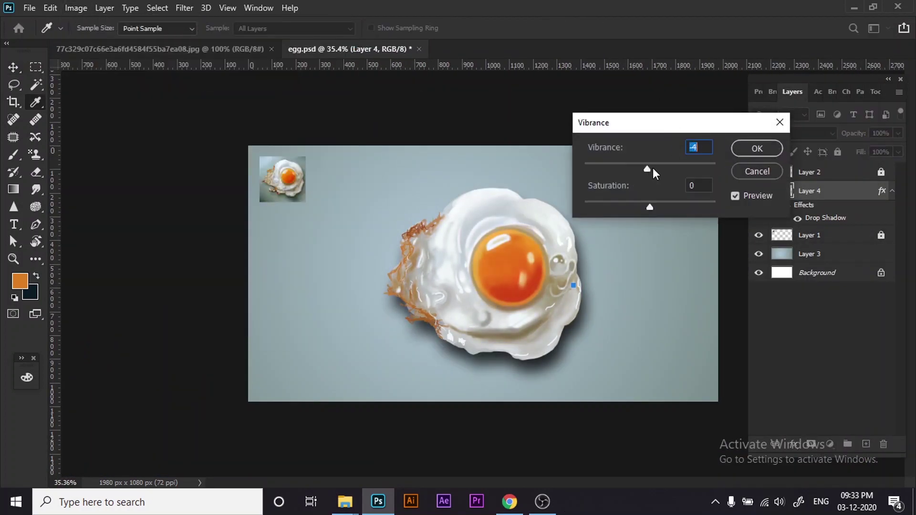
key(Tab)
key(Return)
click(76, 8)
click(262, 97)
drag(719, 191, 750, 194)
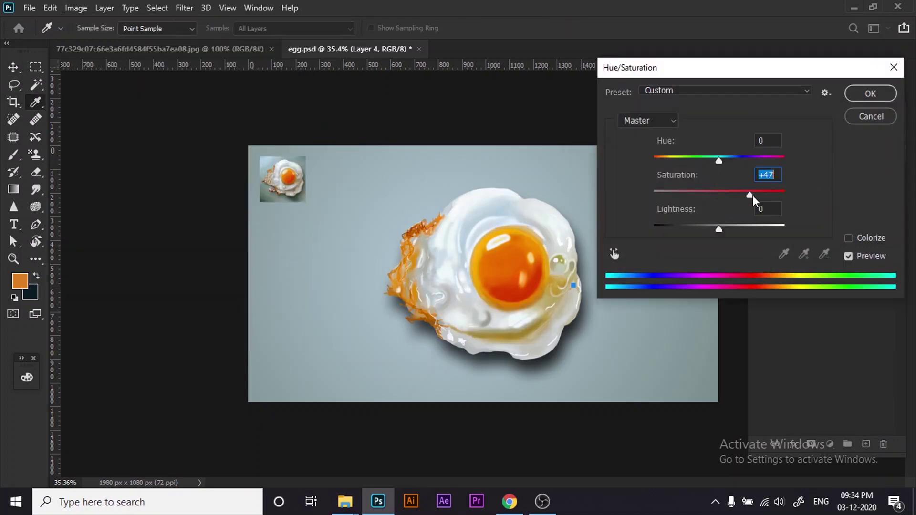
key(Return)
scroll(665, 129, up, 1)
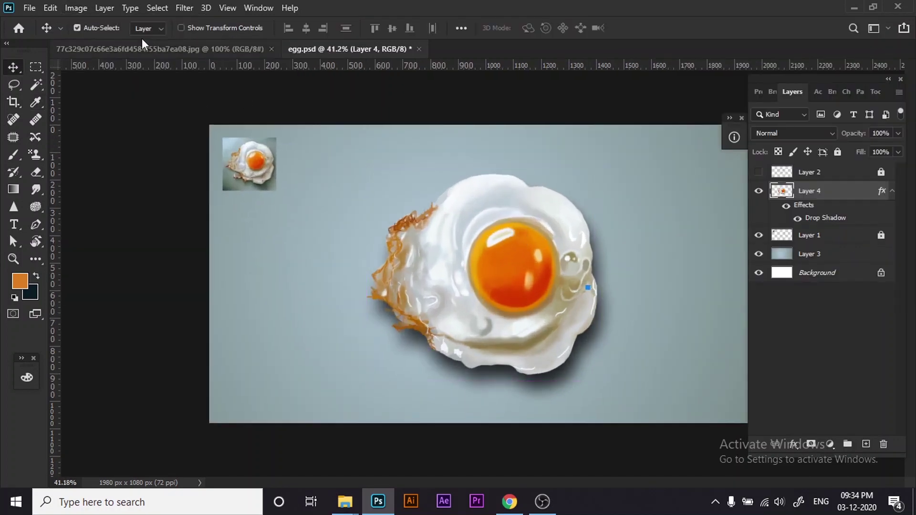
Reshape the tones with a two-point Curves adjustment, checking the before/after preview.
click(76, 7)
click(229, 67)
drag(766, 244, 760, 246)
click(809, 190)
drag(716, 36, 138, 57)
click(299, 211)
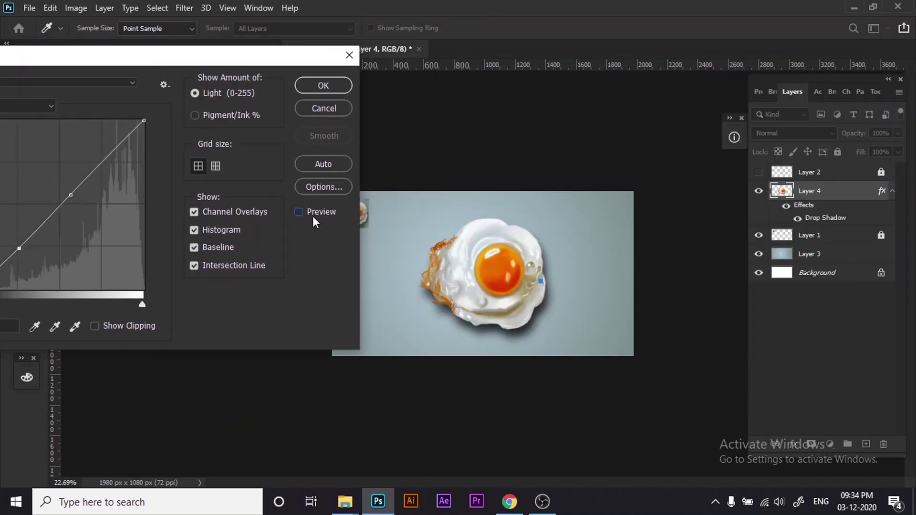
click(333, 85)
key(v)
click(759, 235)
Undo the background layer shift so the gradient covers the canvas, then select Layer 4.
drag(556, 218, 427, 337)
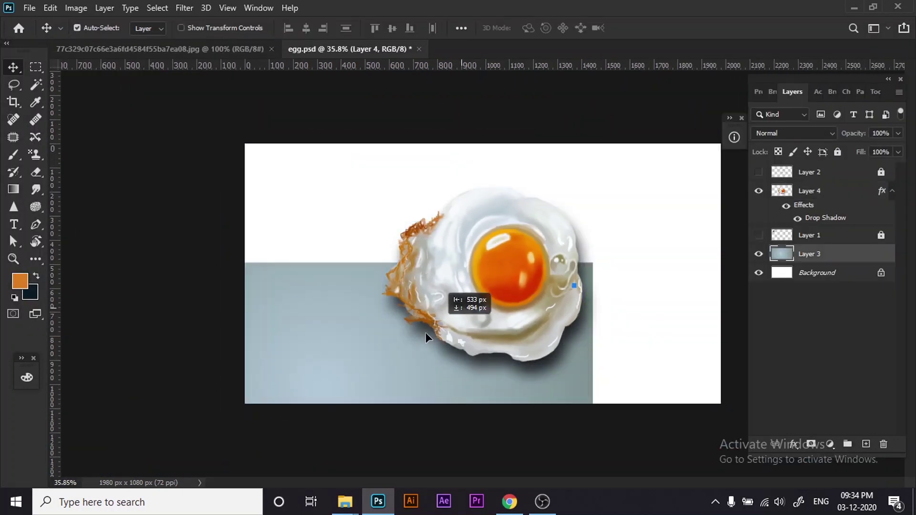
key(ctrl+z)
key(ctrl+t)
click(438, 205)
key(p)
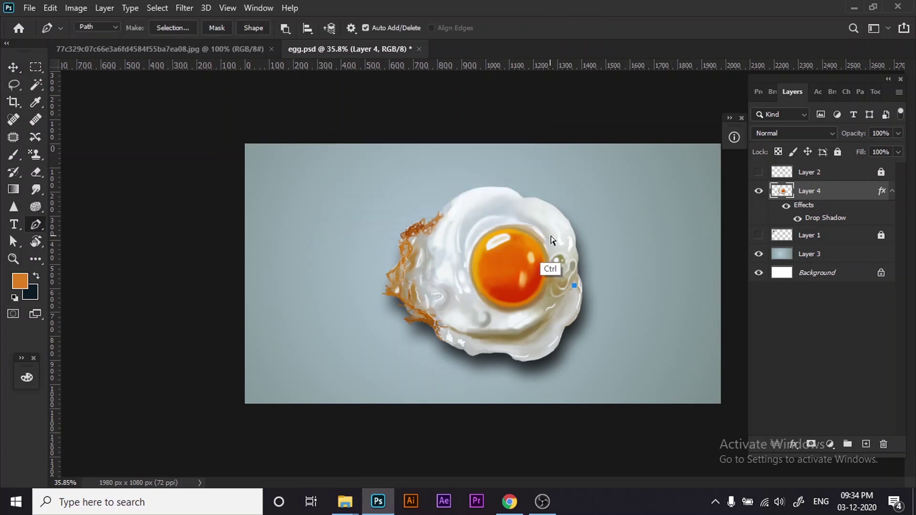
key(v)
Nudge the egg layer into position and turn off Show Transform Controls.
mouse_move(617, 217)
mouse_down()
mouse_move(568, 248)
mouse_move(548, 248)
mouse_up()
key(Return)
key(p)
key(v)
scroll(403, 235, up, 2)
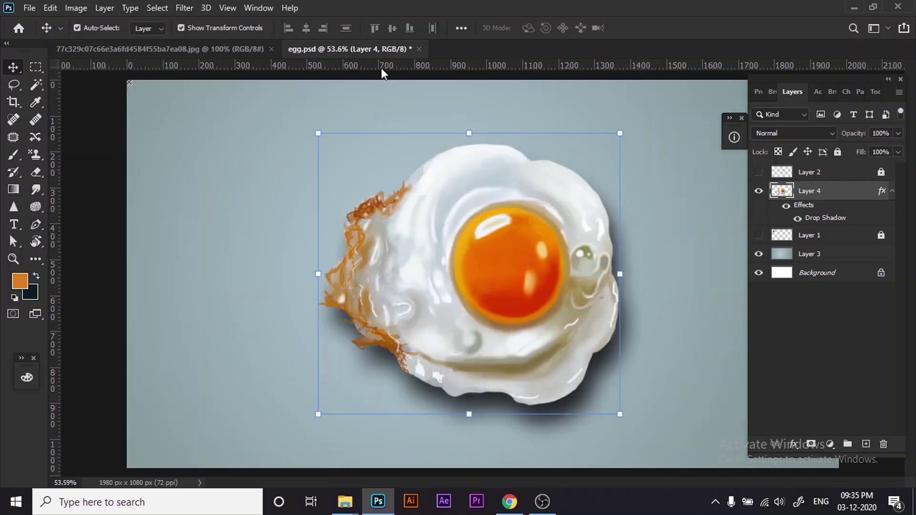
scroll(527, 225, down, 2)
scroll(528, 224, down, 2)
drag(550, 213, 540, 220)
click(181, 28)
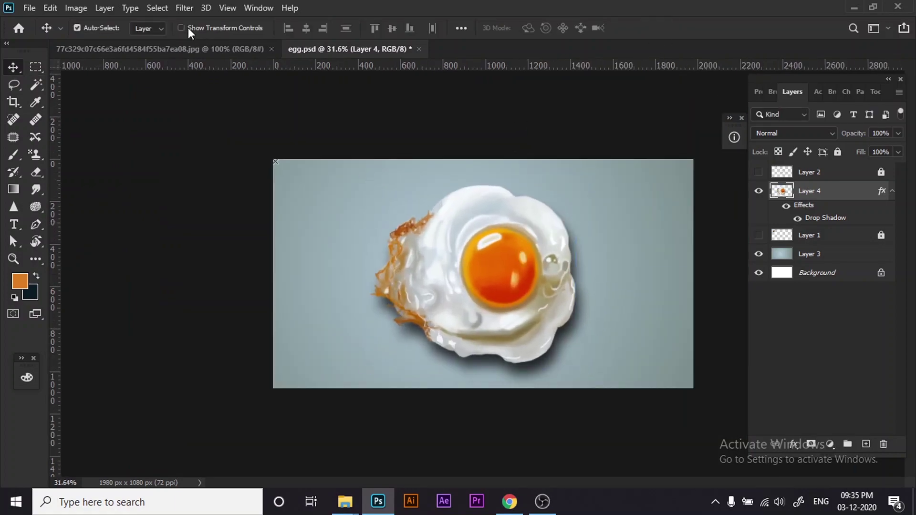